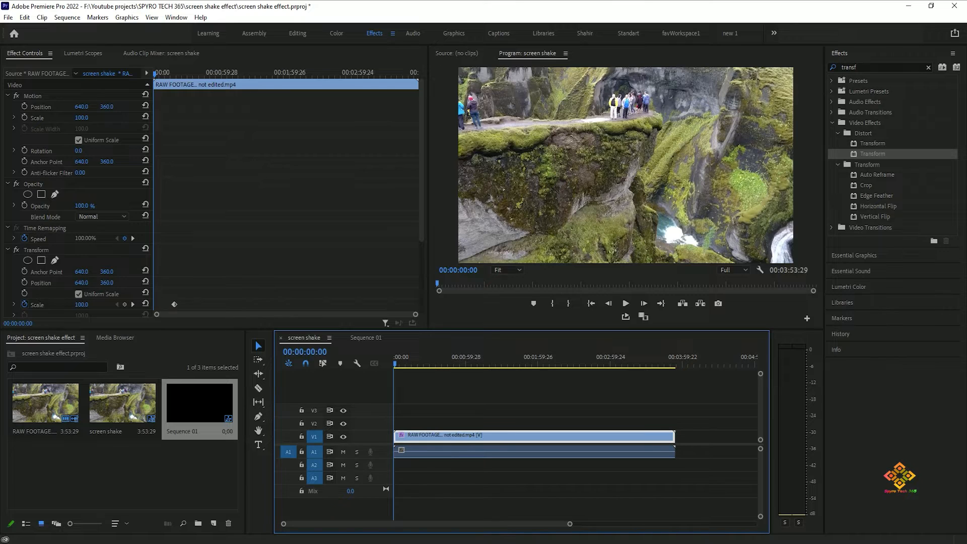
Play the finished shake in the screen shake sequence from just before its Scale and Rotation keyframes, around 00:00:18
drag(421, 212, 422, 283)
mouse_move(211, 314)
mouse_down()
mouse_move(229, 314)
mouse_move(197, 314)
mouse_up()
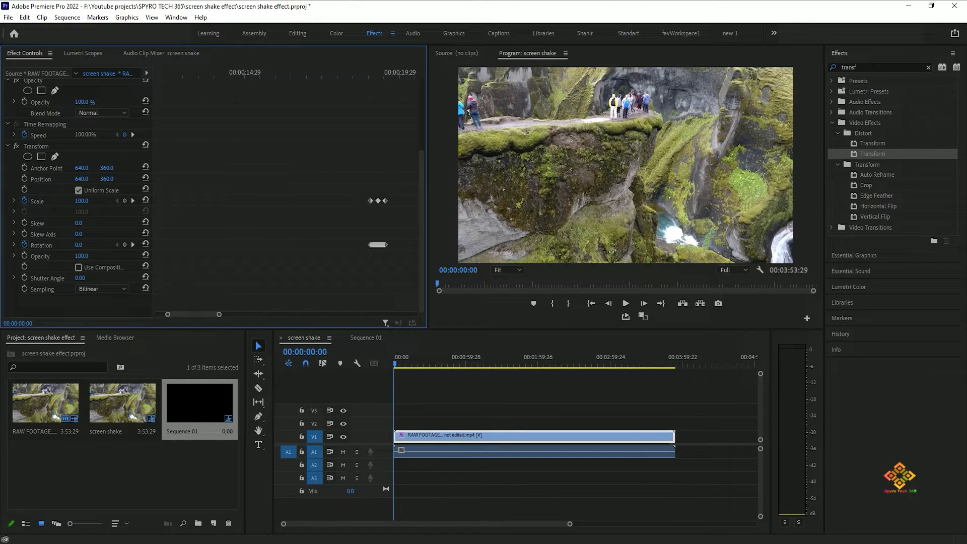
click(351, 74)
key(space)
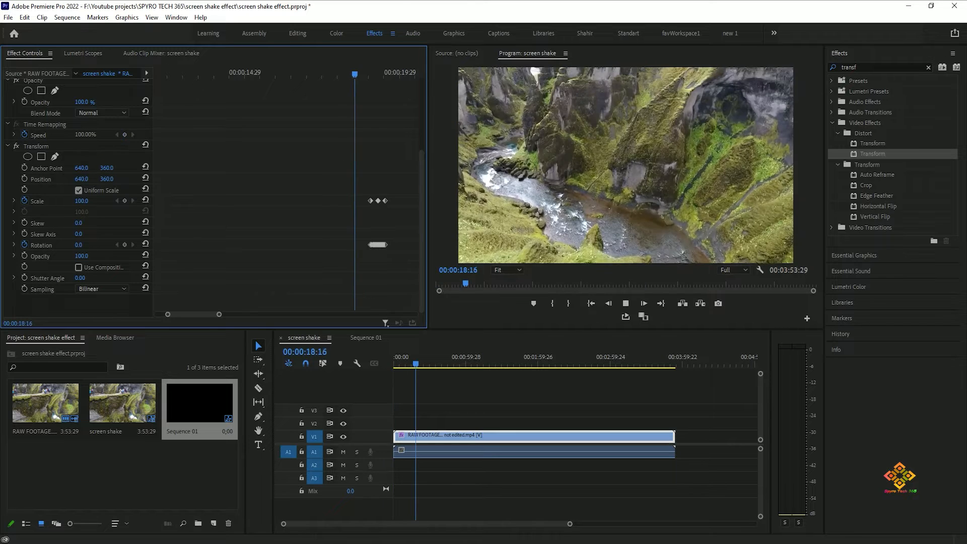
key(space)
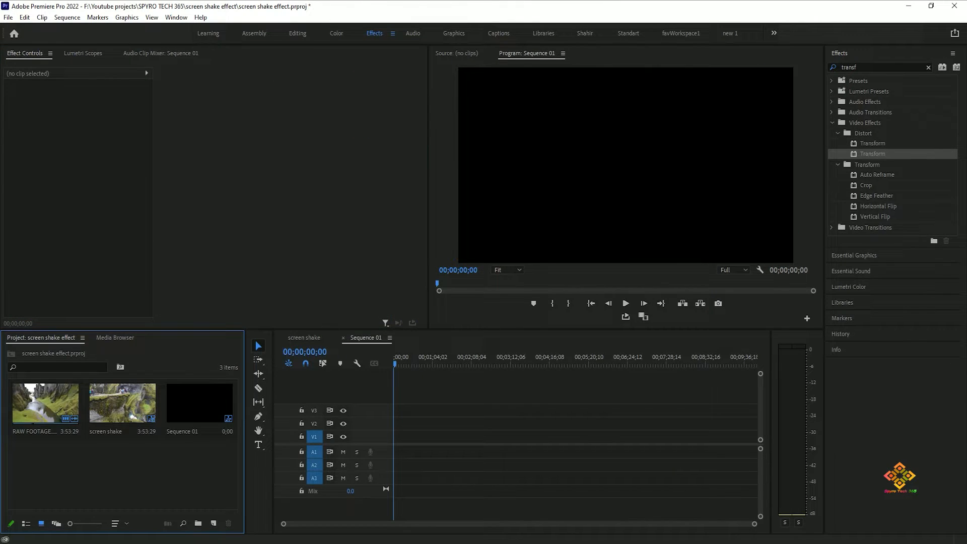
Place the RAW FOOTAGE clip at the start of V1 in Sequence 01, keep the existing sequence settings, and fit the clip to the frame
drag(45, 404, 396, 437)
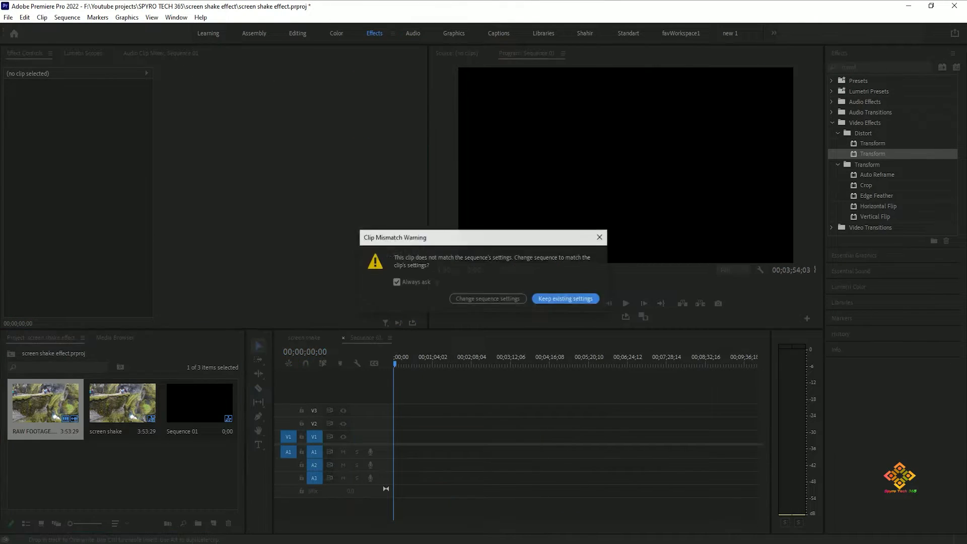
key(Return)
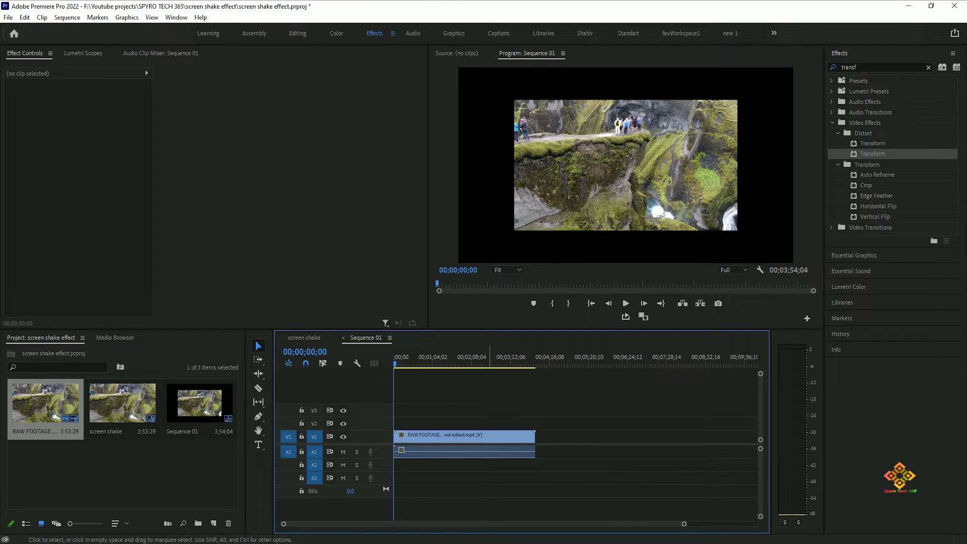
click(447, 436)
right_click(447, 436)
click(483, 423)
Apply the Transform video effect from the Distort group to the RAW FOOTAGE clip in Sequence 01
click(406, 364)
mouse_move(406, 364)
mouse_down()
mouse_move(393, 364)
mouse_move(402, 364)
mouse_up()
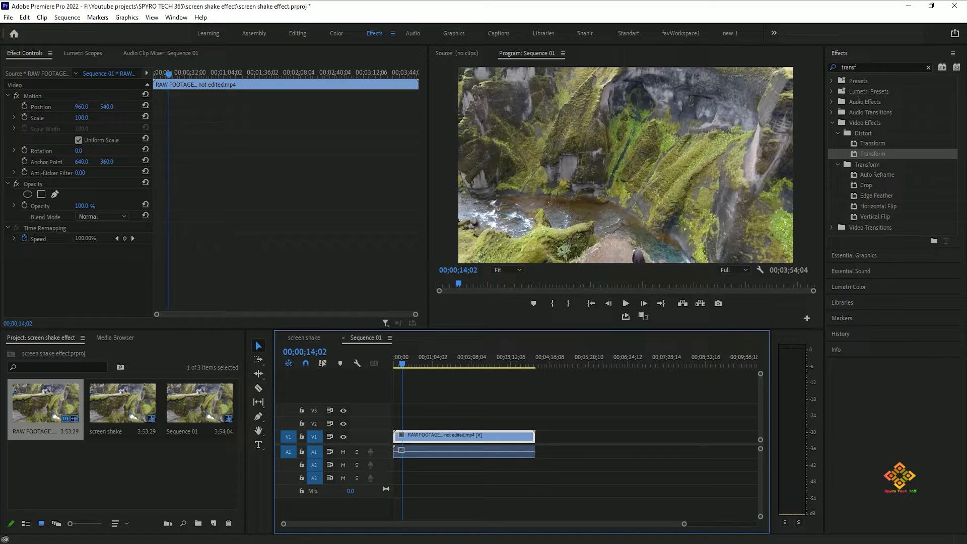
click(873, 154)
drag(873, 155, 423, 436)
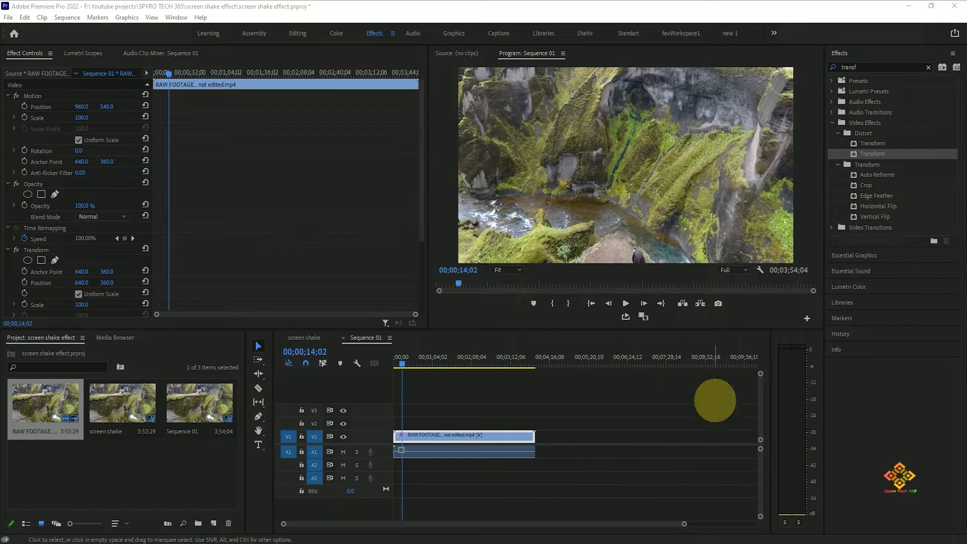
Keyframe the Transform effect's Scale at 00;00;18;06 and again at 00;01;36;12
scroll(17, 141, down, 4)
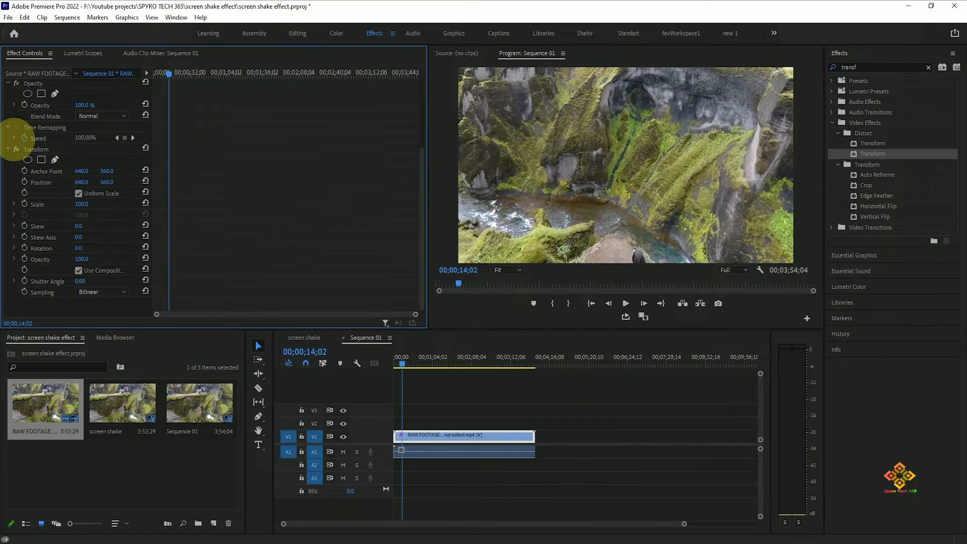
scroll(421, 216, up, 2)
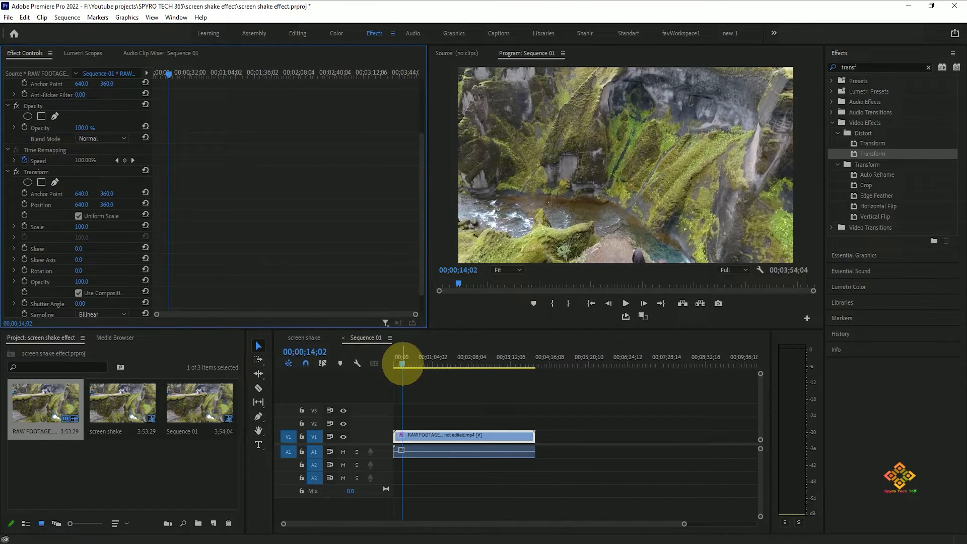
drag(402, 363, 405, 364)
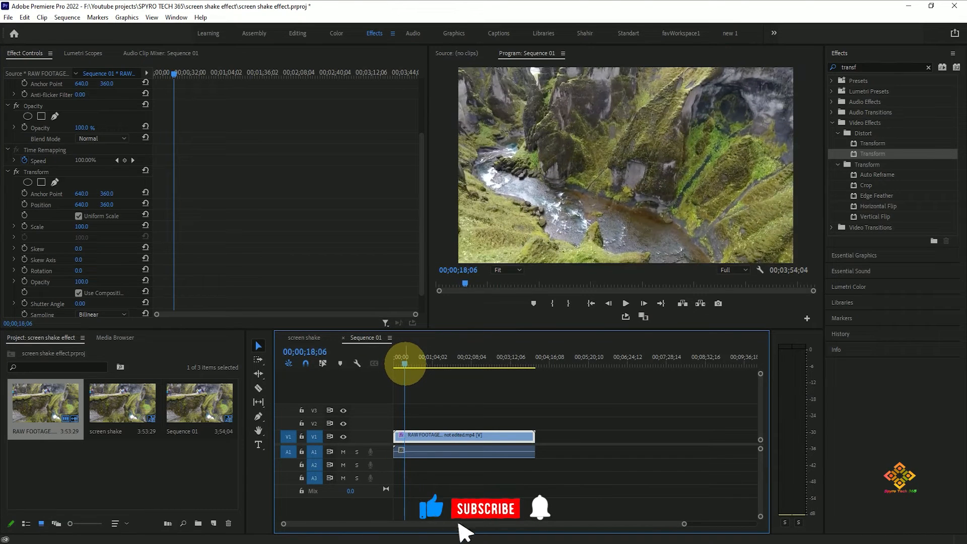
click(422, 210)
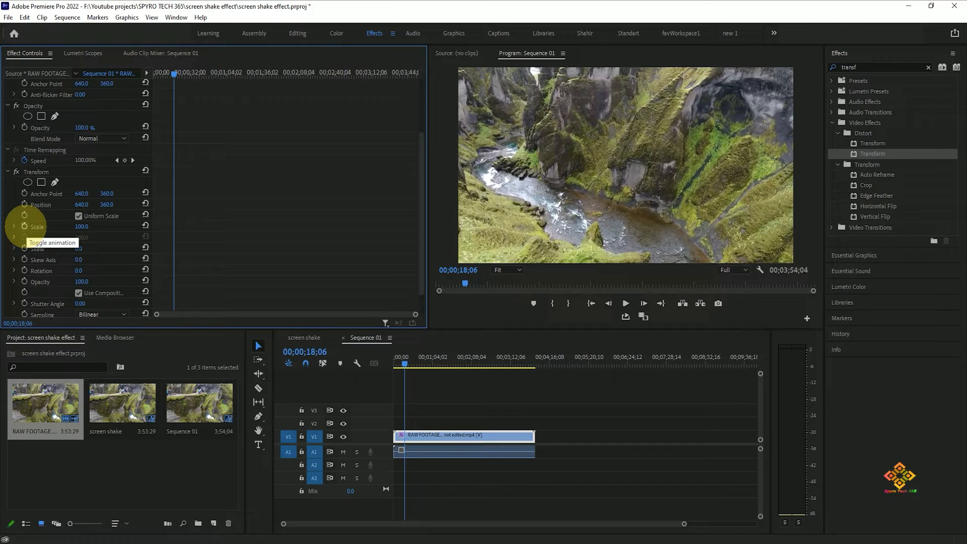
click(25, 226)
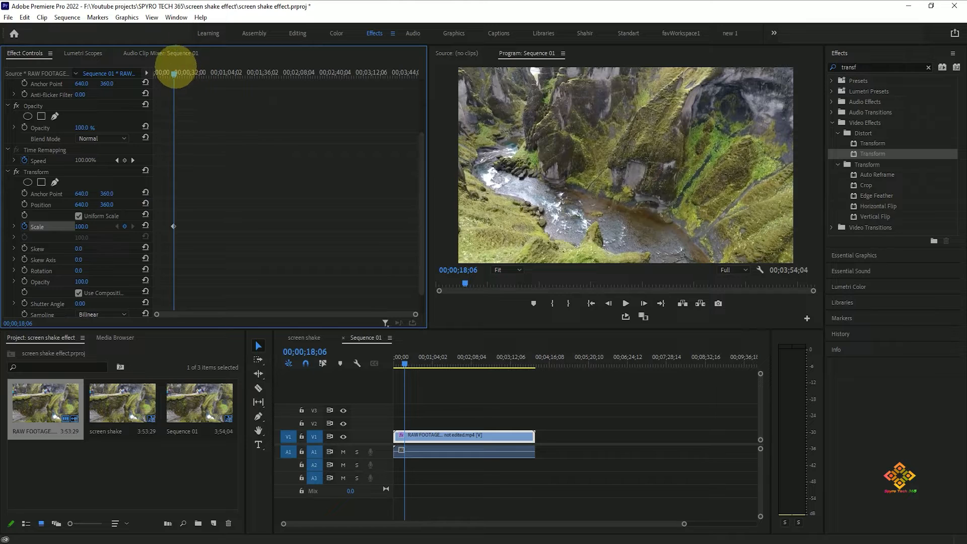
drag(174, 74, 262, 74)
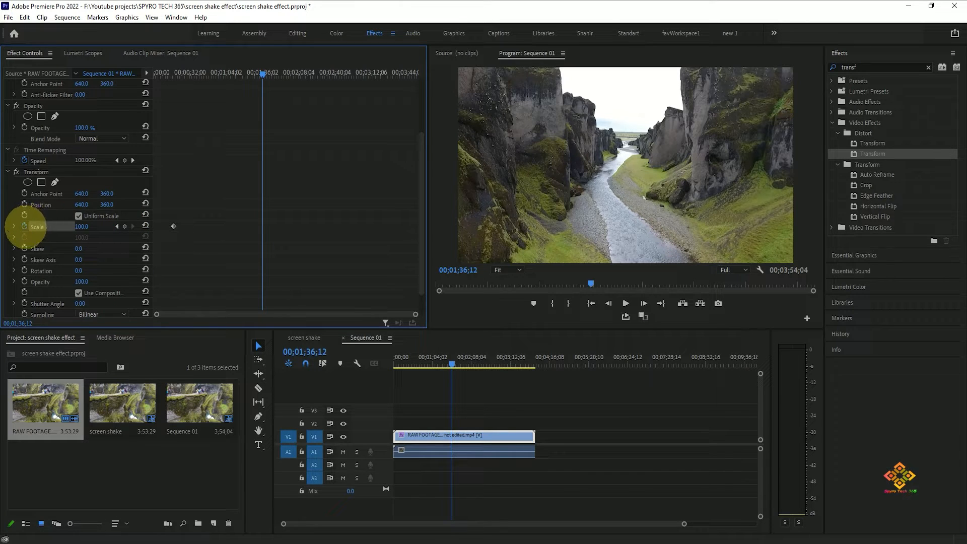
click(124, 227)
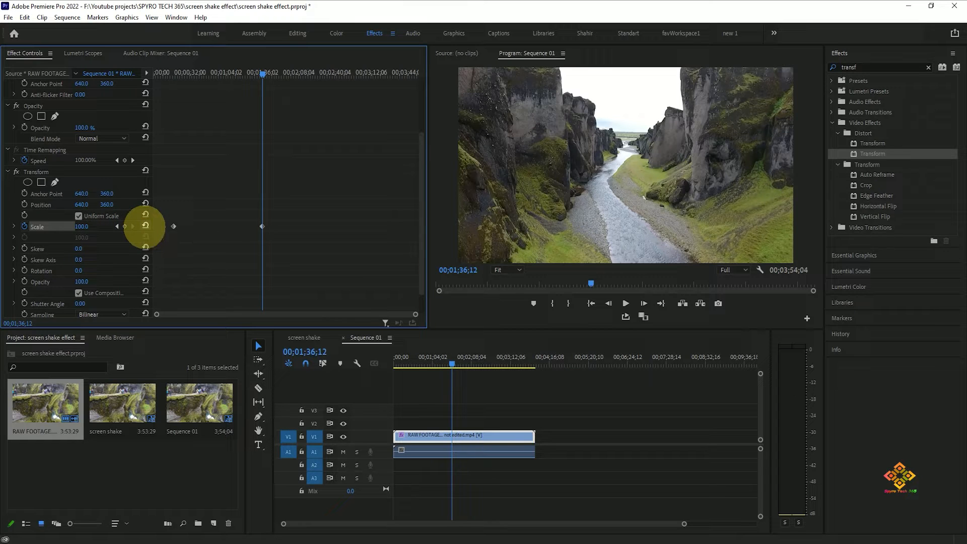
Return the playhead to the first Scale keyframe at 00;00;18;06 and start keyframing the Transform effect's Rotation there
scroll(191, 138, down, 1)
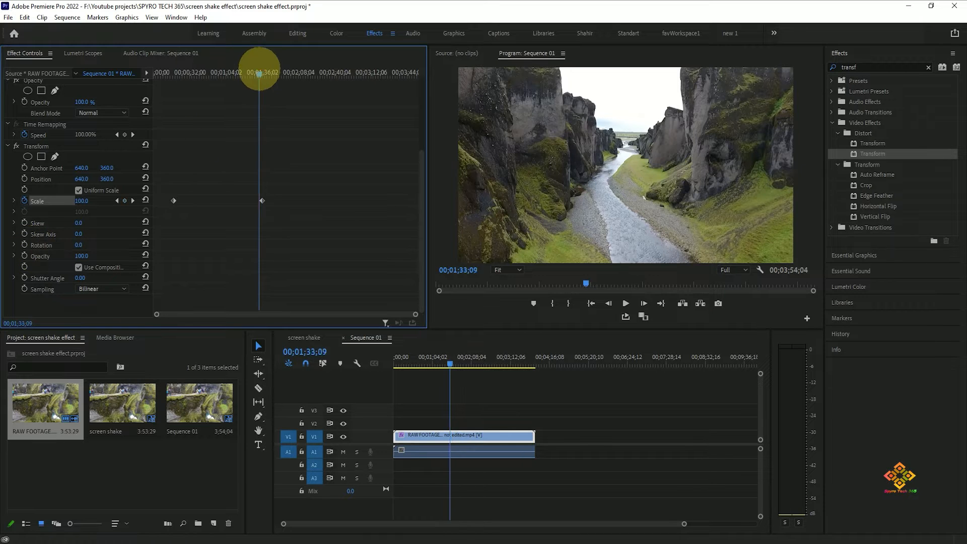
drag(260, 72, 174, 81)
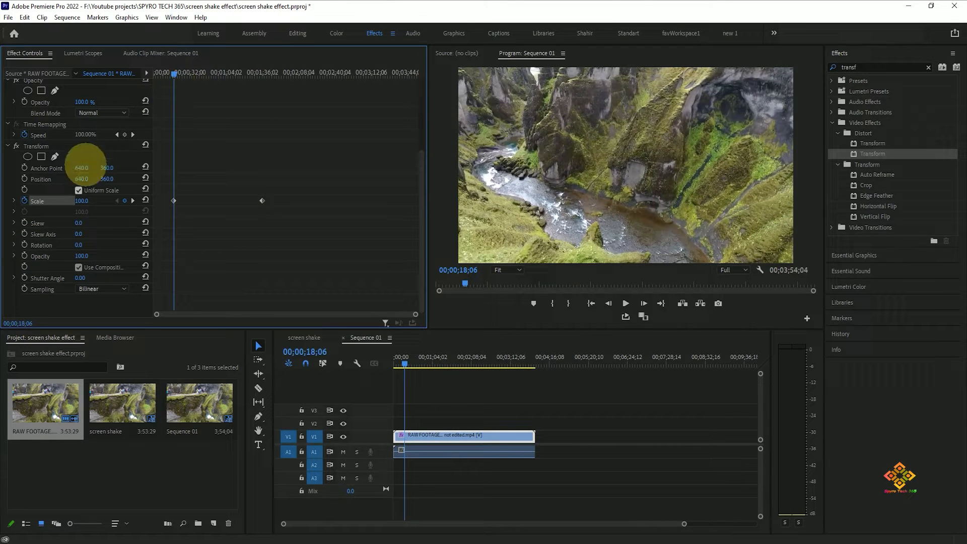
click(24, 245)
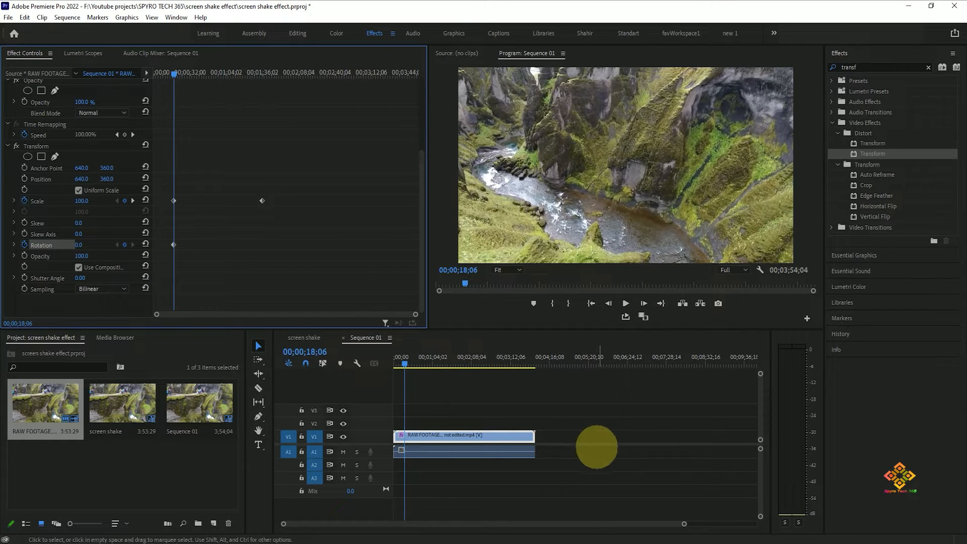
Set the Transform Rotation to 1 degree one frame further on, at 00;00;18;07
key(Right)
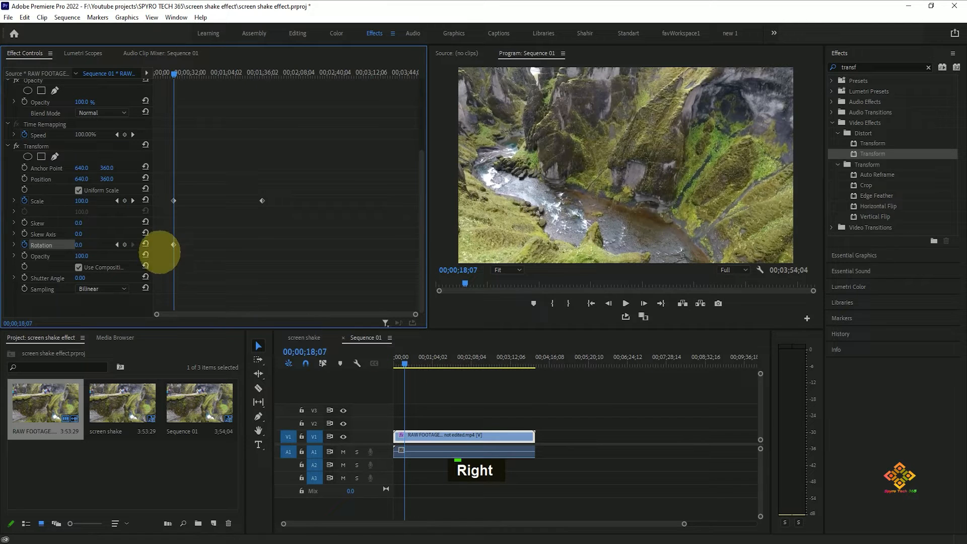
click(81, 245)
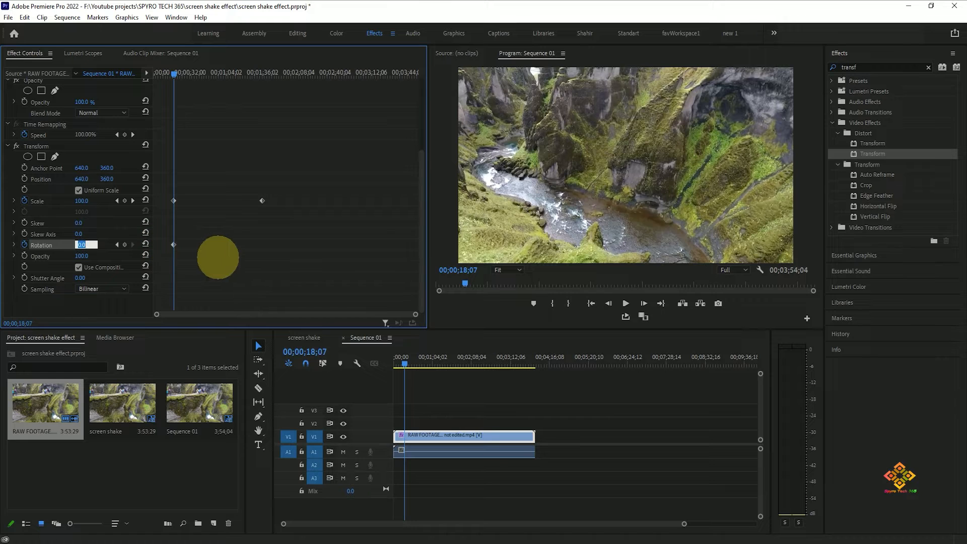
text(2)
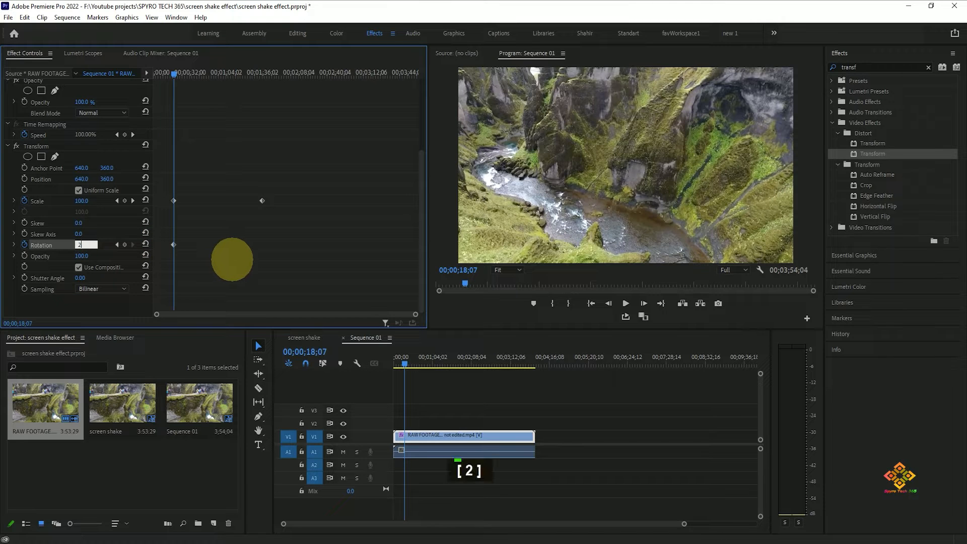
key(BackSpace)
text(1)
key(Return)
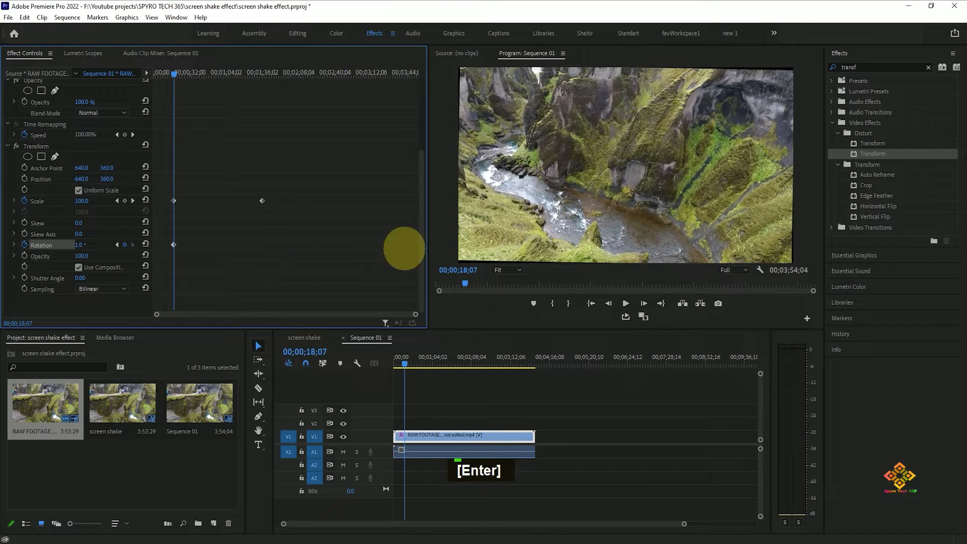
Set the Transform Rotation to -1 degree on the following frame, 00;00;18;08
click(643, 303)
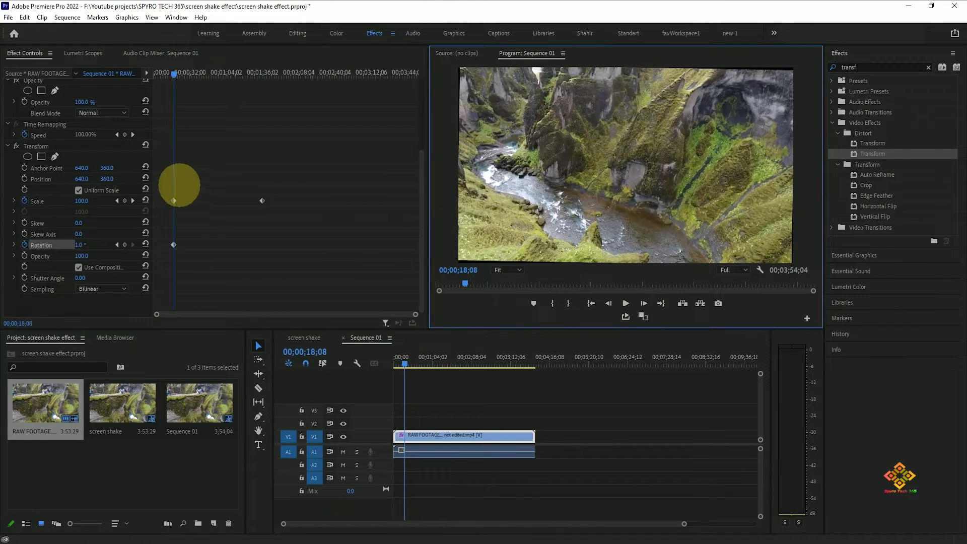
click(81, 245)
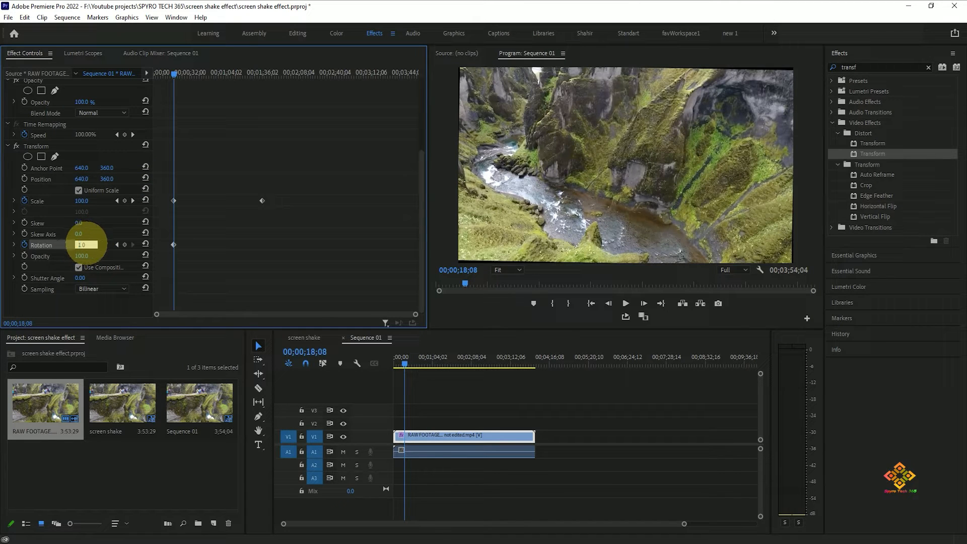
text(-)
key(Return)
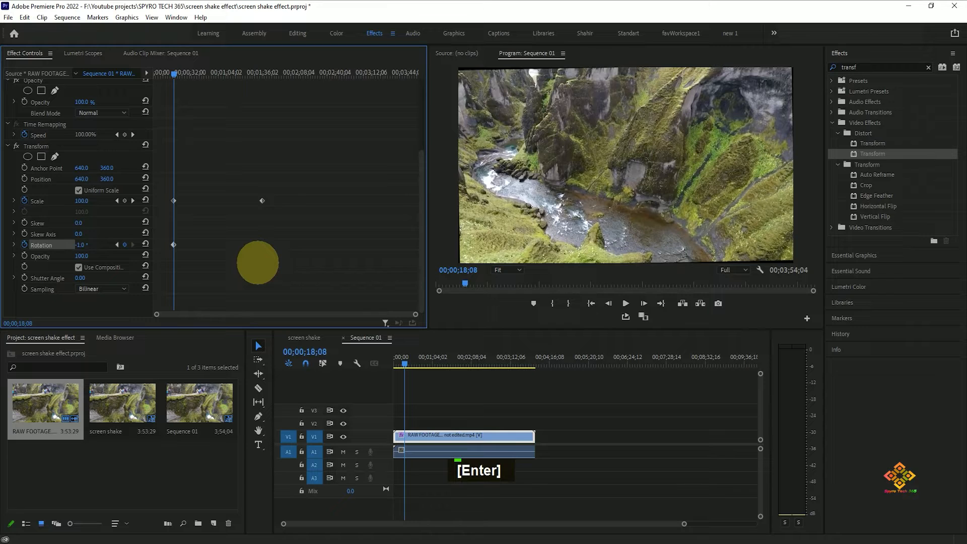
Advance to 00;00;18;09 and set the Transform Rotation to 1.3 degrees
click(645, 303)
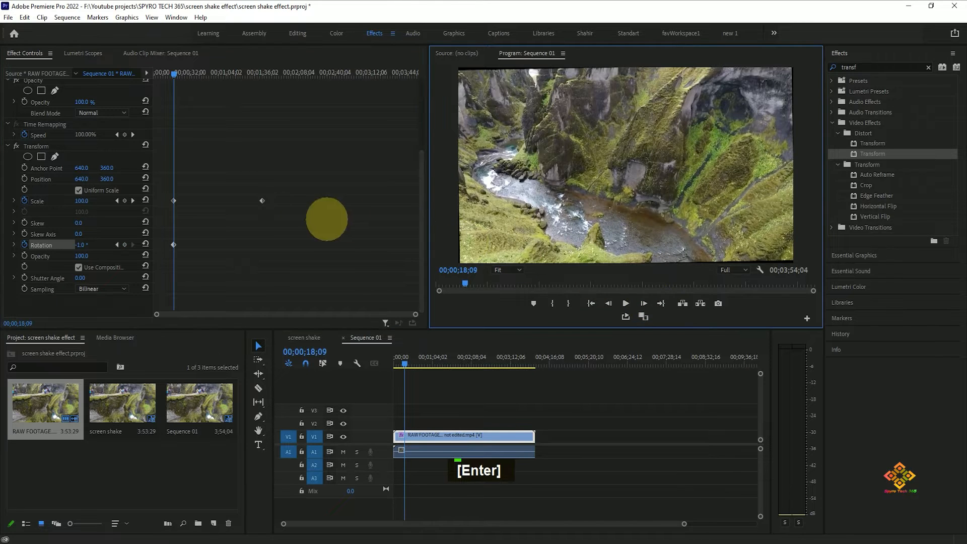
drag(415, 315, 292, 313)
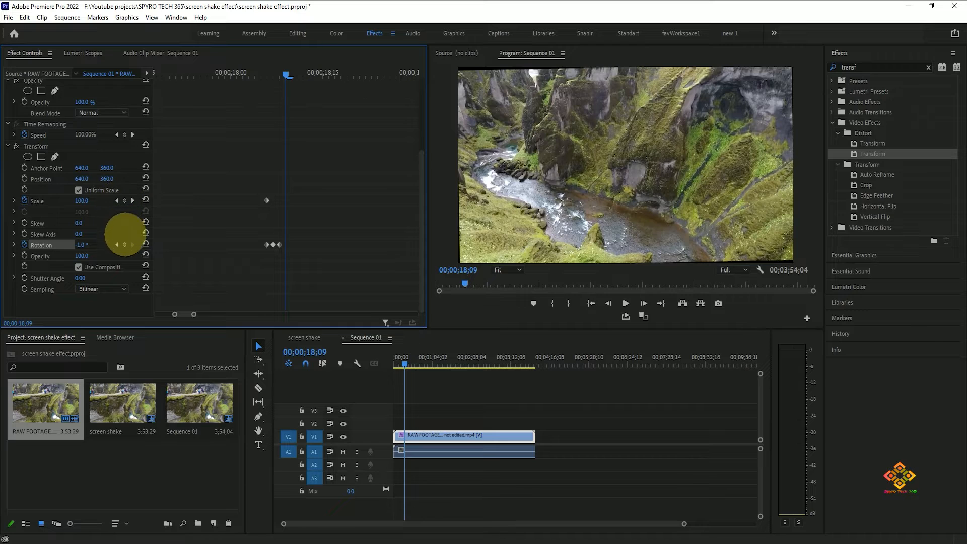
click(90, 245)
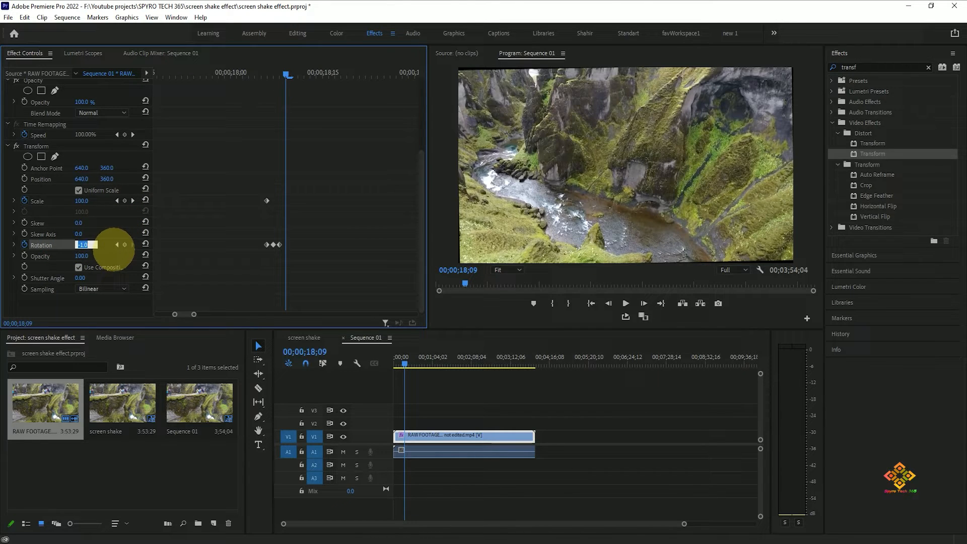
text(1)
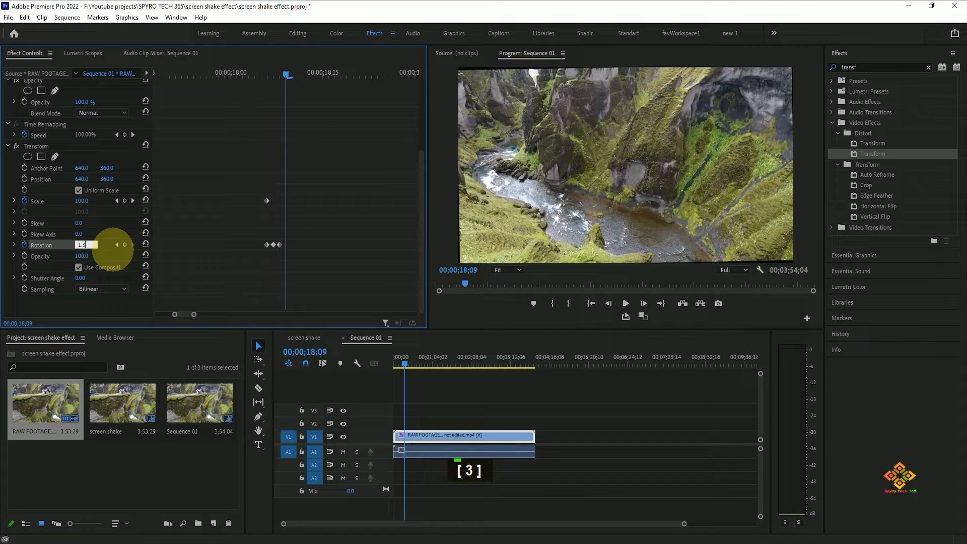
click(412, 276)
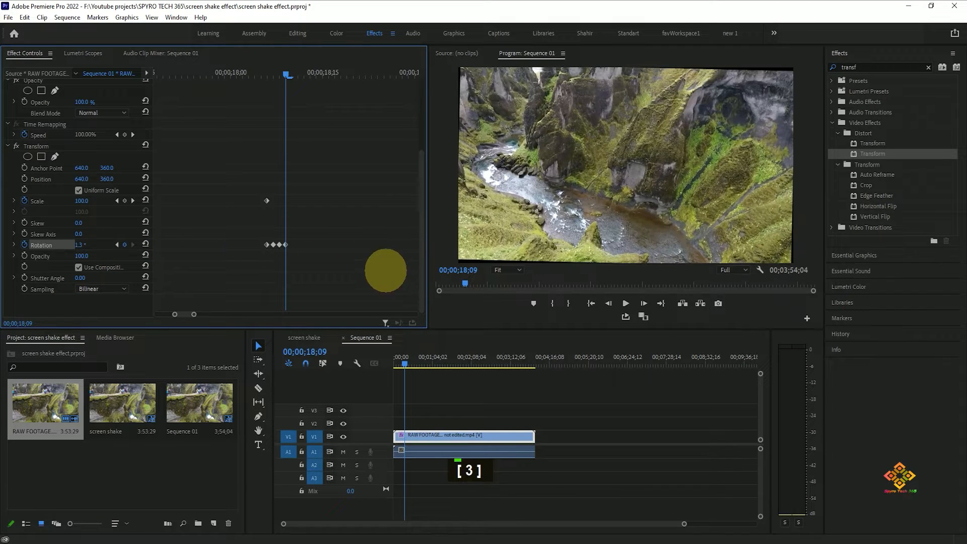
Advance one frame to 00;00;18;10 and set the Transform Rotation to -1.5 degrees
click(644, 303)
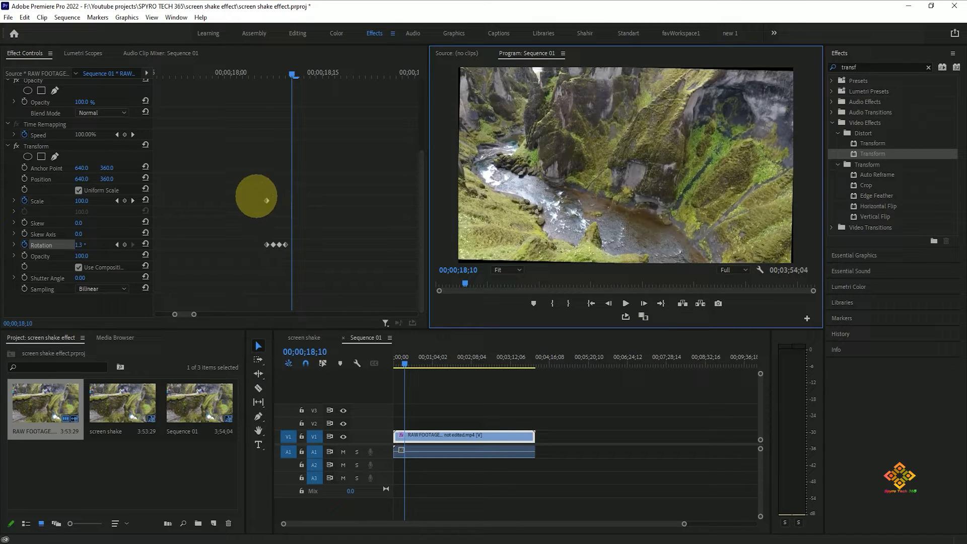
click(80, 245)
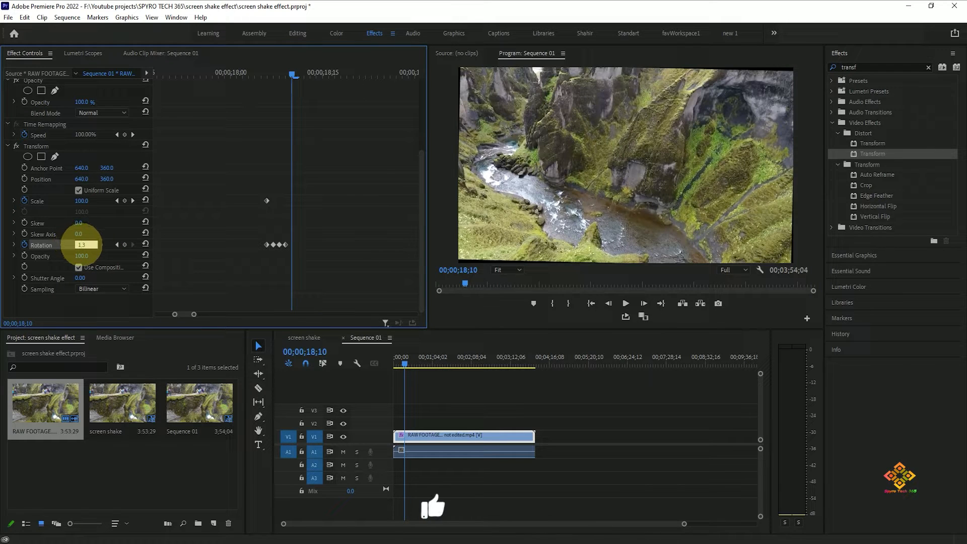
key(Left)
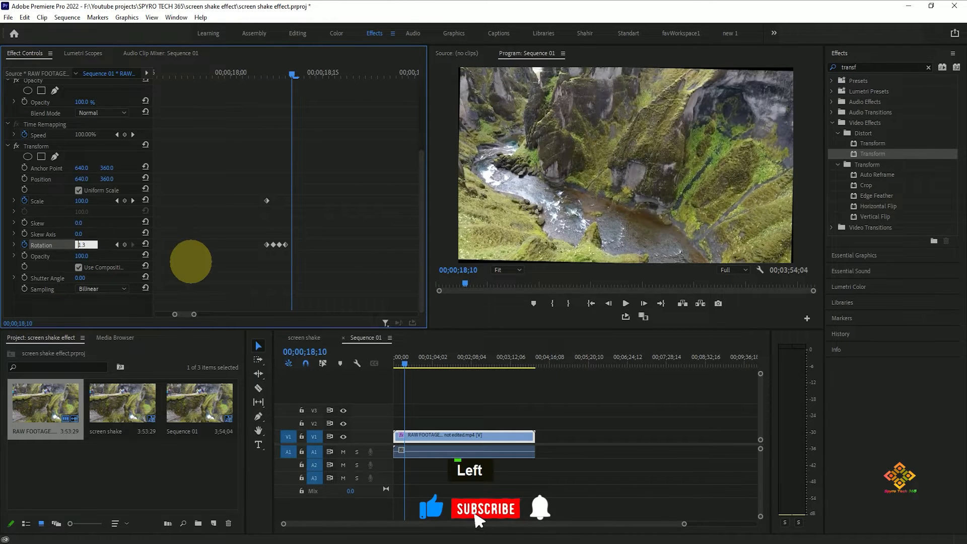
text(-)
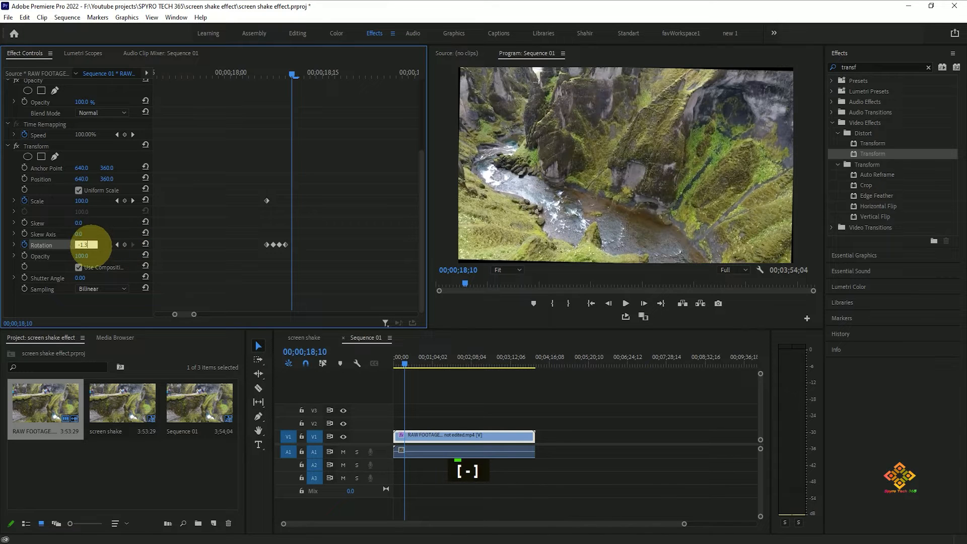
key(BackSpace)
text(5)
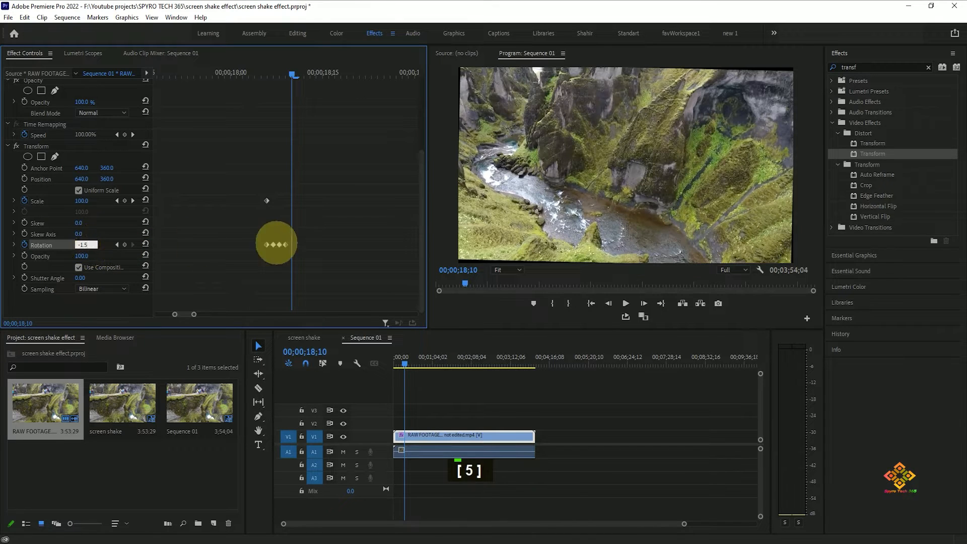
click(320, 243)
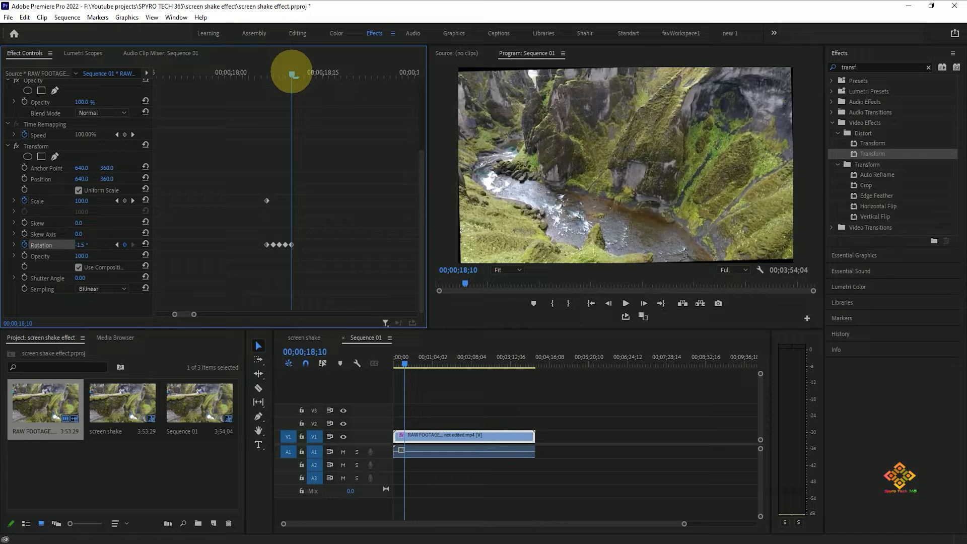
Advance one frame to 00;00;18;11 and set the Transform Rotation to 1.8 degrees
key(Right)
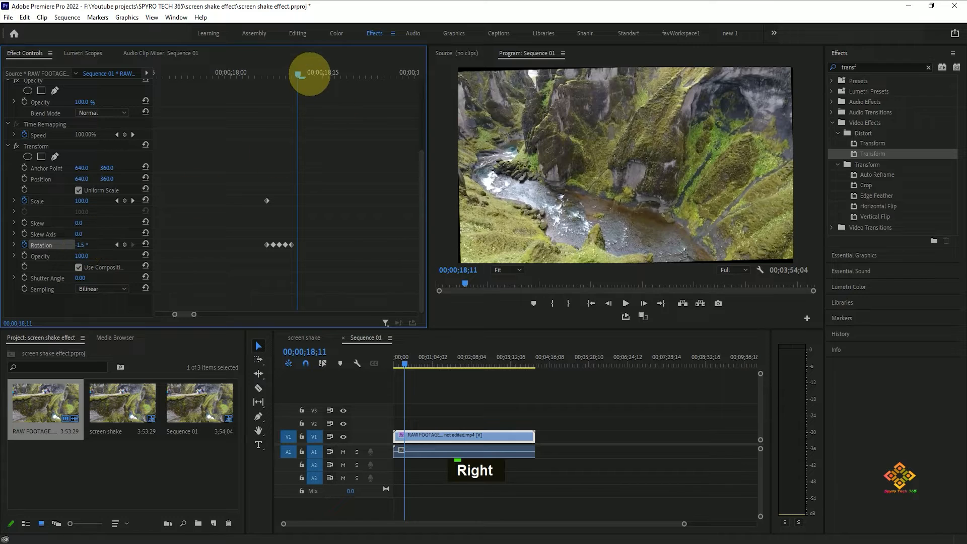
mouse_move(298, 75)
mouse_down()
mouse_move(286, 75)
mouse_move(298, 75)
mouse_up()
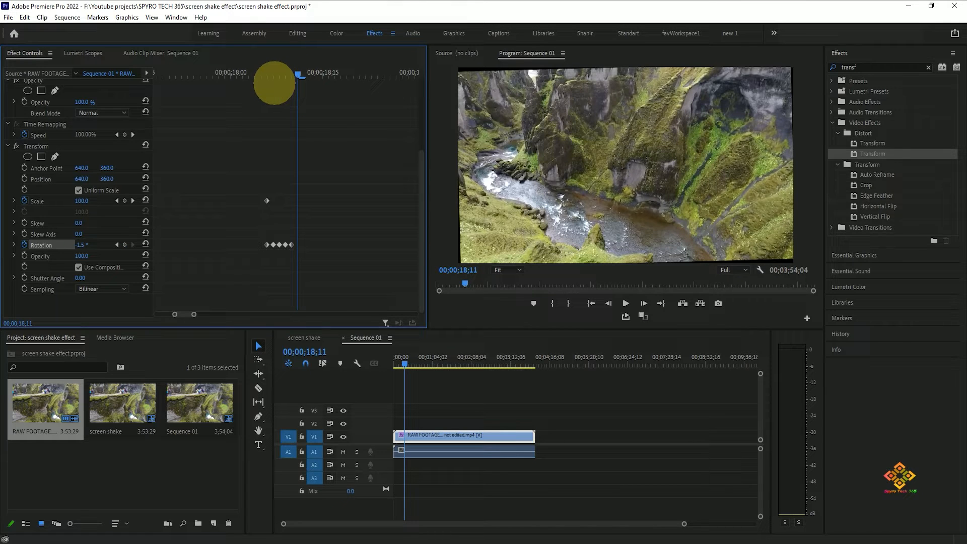
drag(296, 76, 287, 75)
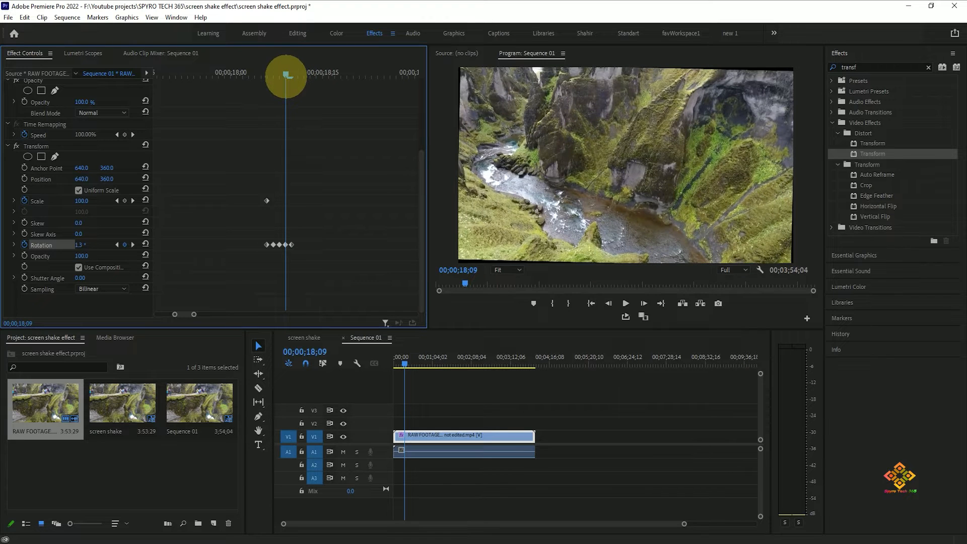
drag(287, 76, 297, 75)
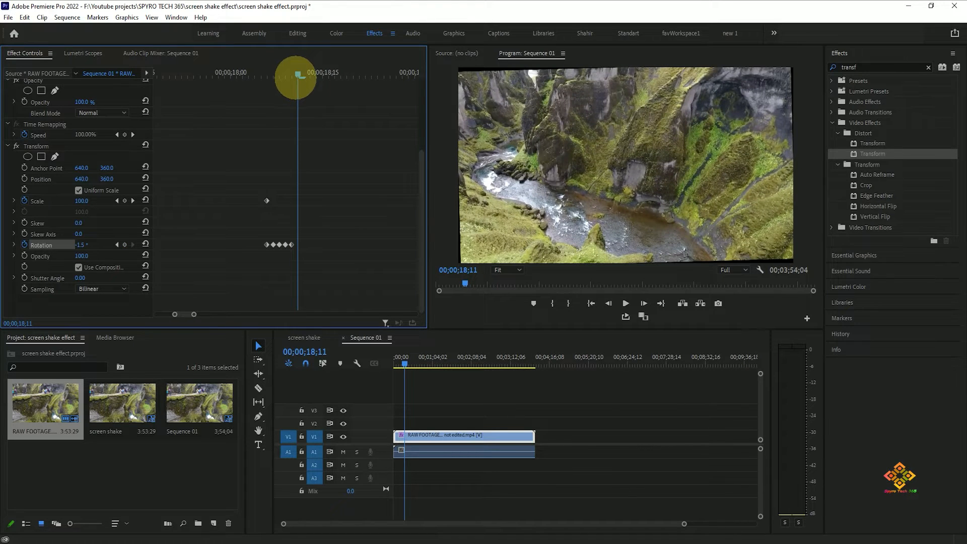
click(83, 245)
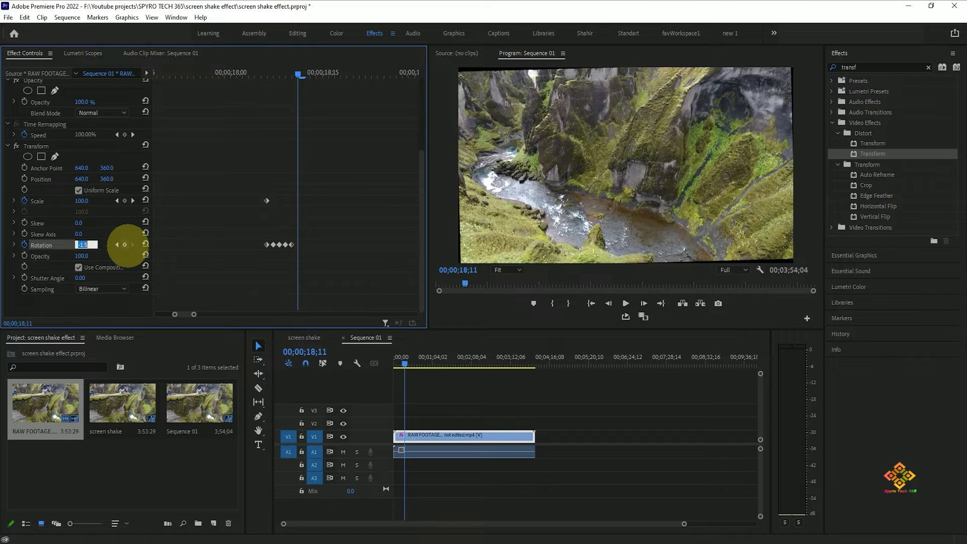
text(1.)
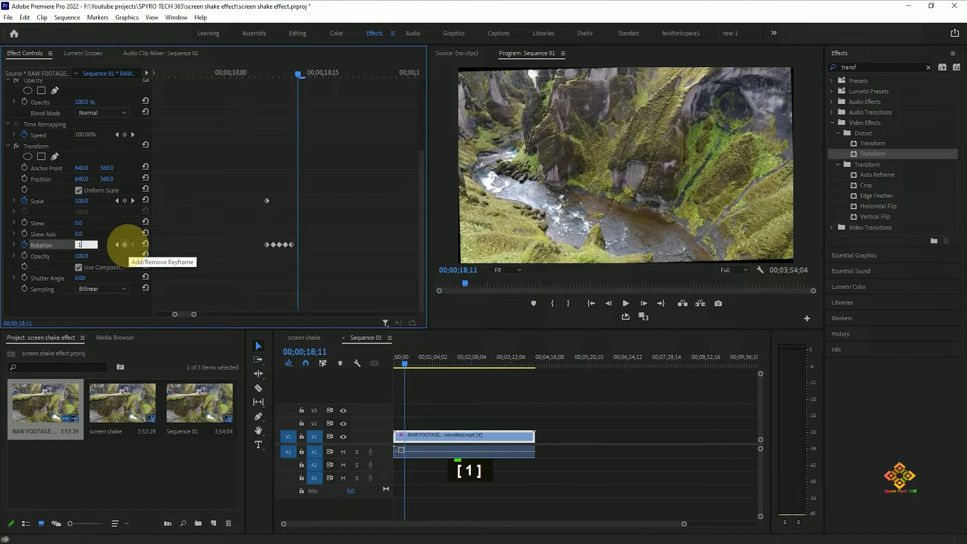
text(8)
key(BackSpace)
text(.8)
click(357, 266)
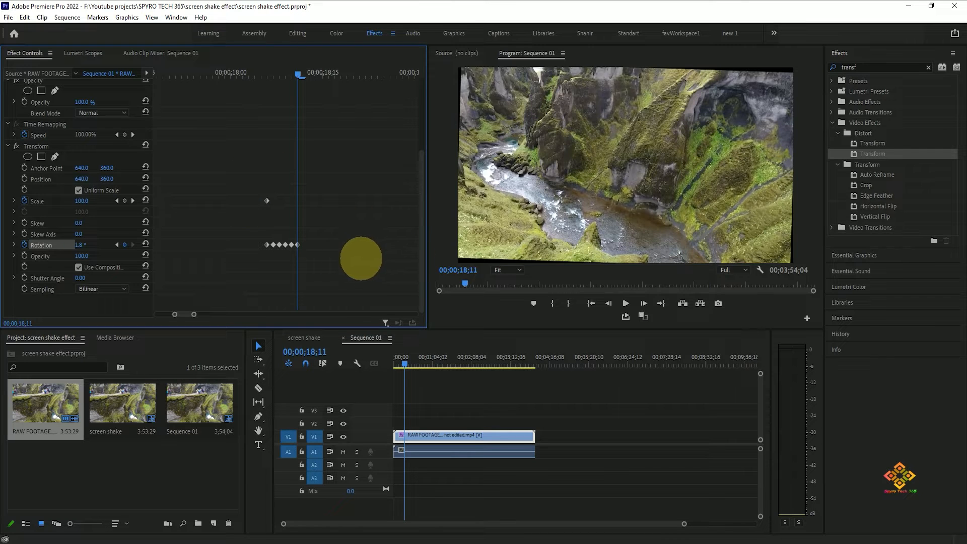
Set the Transform Rotation to -1.8 degrees on the next frame, 00;00;18;12
click(643, 303)
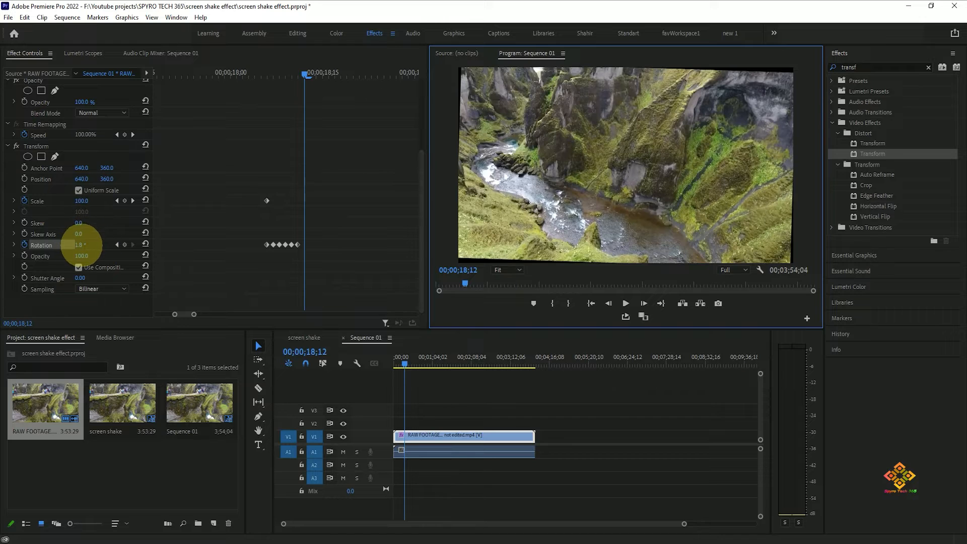
click(81, 245)
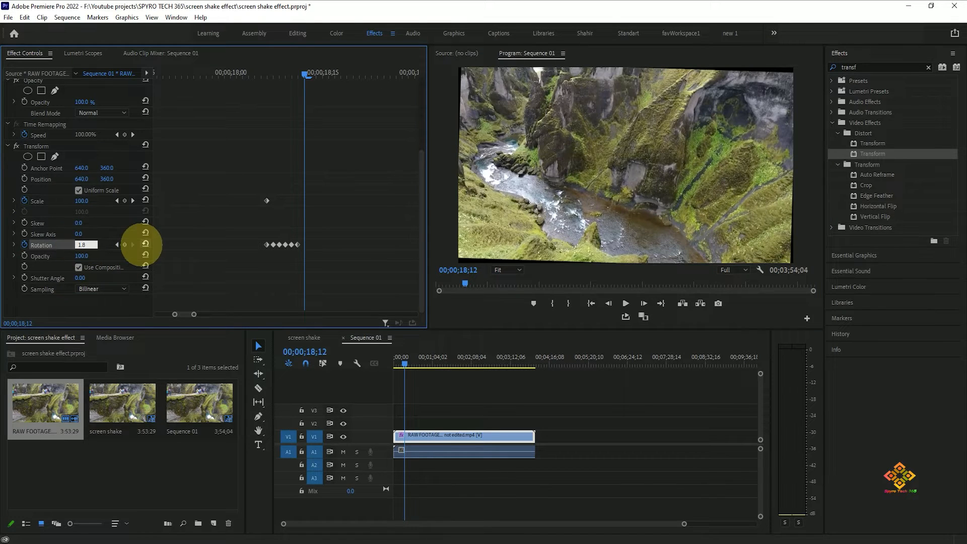
text(-)
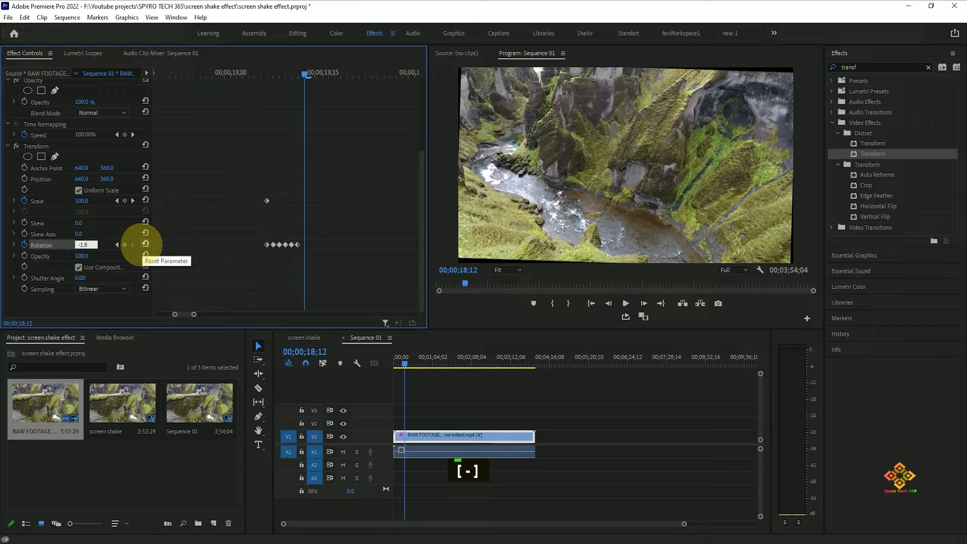
click(334, 275)
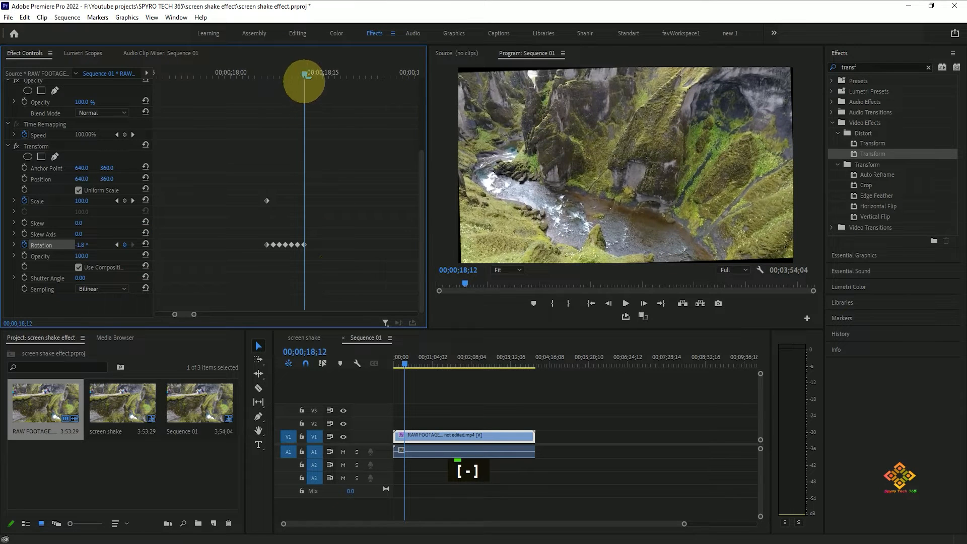
Move the playhead to 00;00;18;13 and set the Transform Rotation to -2 degrees
drag(305, 74, 311, 74)
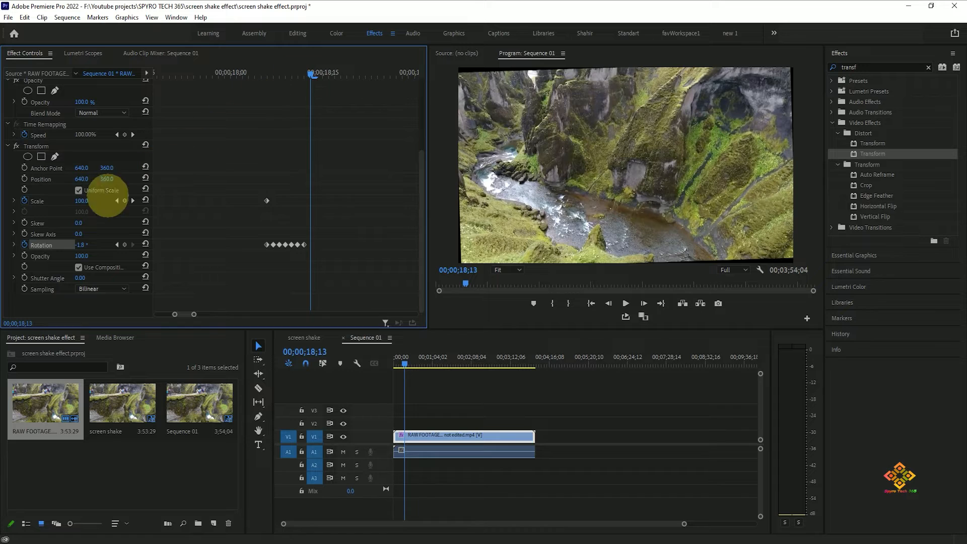
click(82, 245)
text(-2)
key(Return)
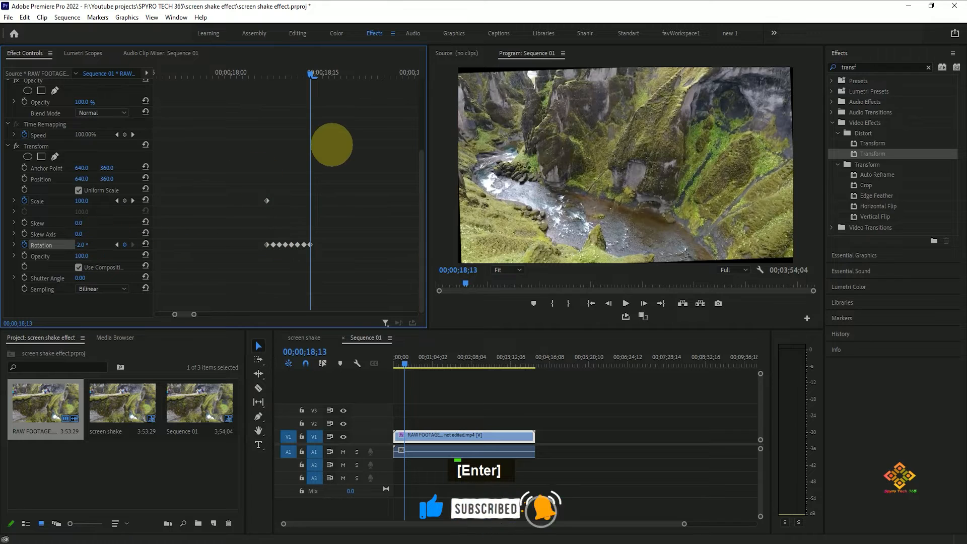
Step forward one frame to 00;00;18;14 and set the Transform Rotation to 2 degrees
key(Right)
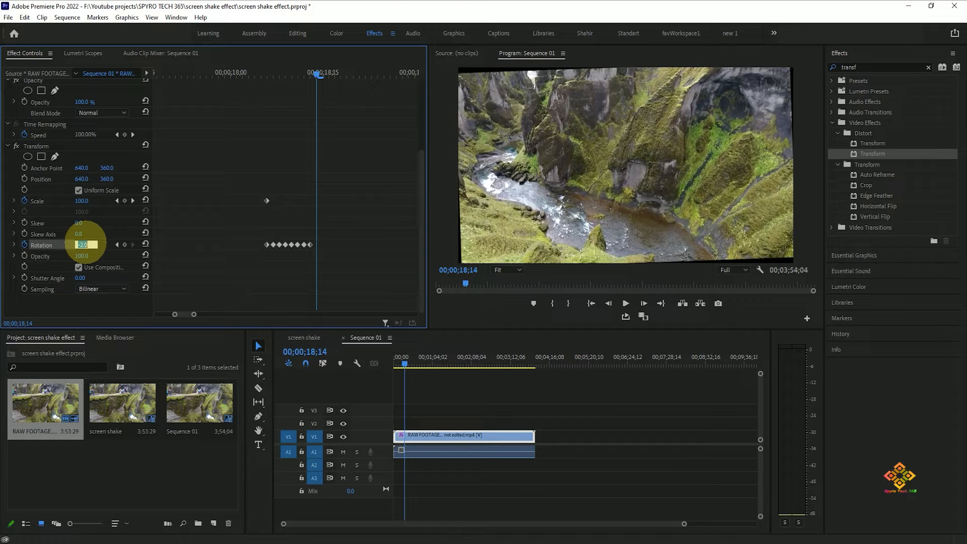
text(2)
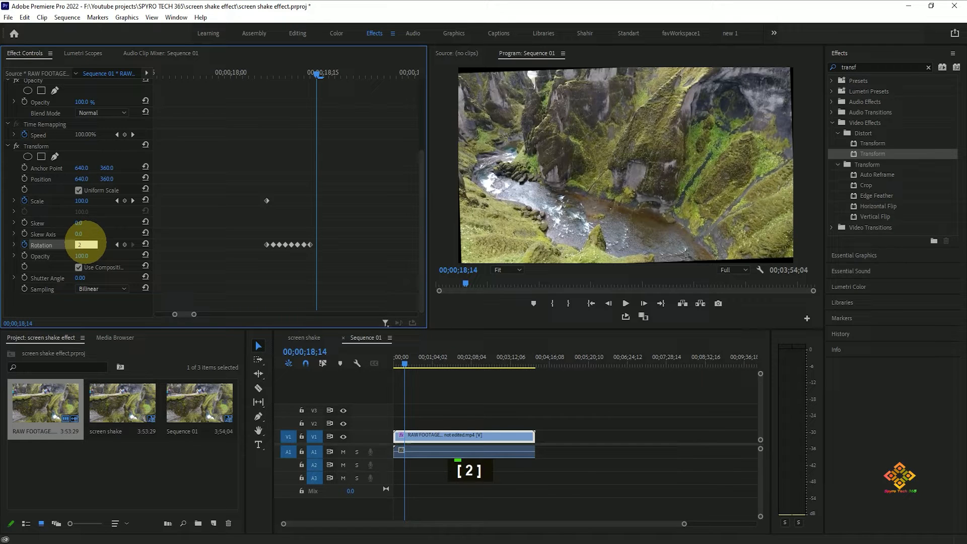
key(Return)
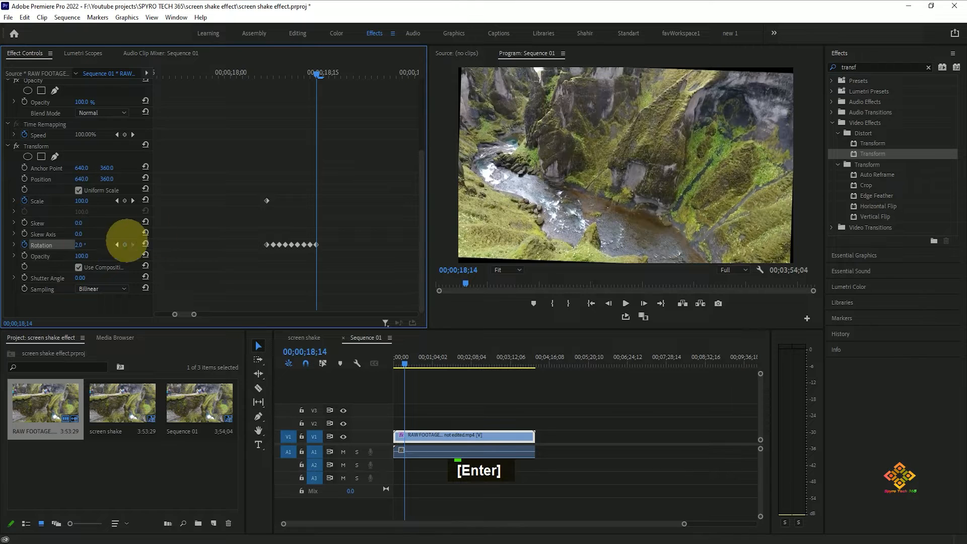
Advance to 00;00;18;15 and set the Transform Rotation to -1.4 degrees
key(Right)
click(79, 245)
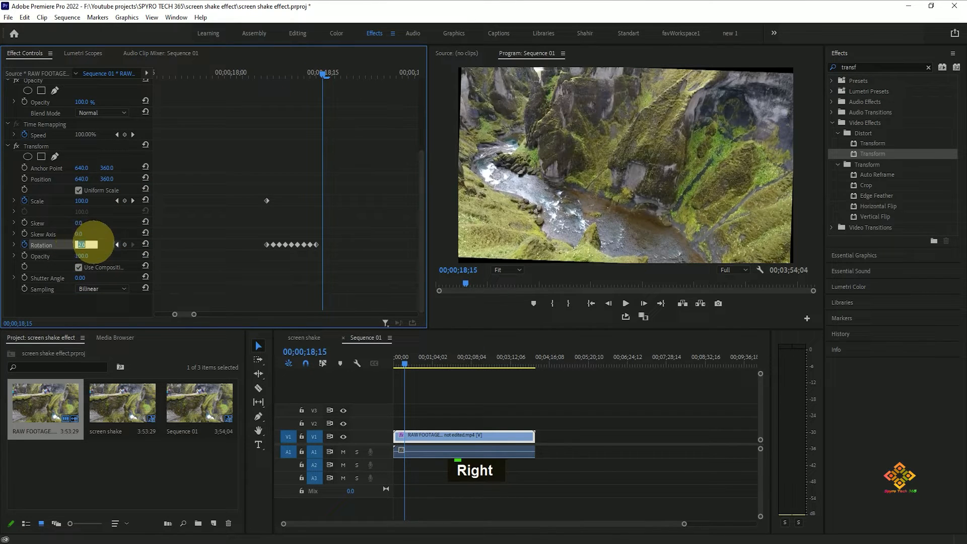
text(-1.4)
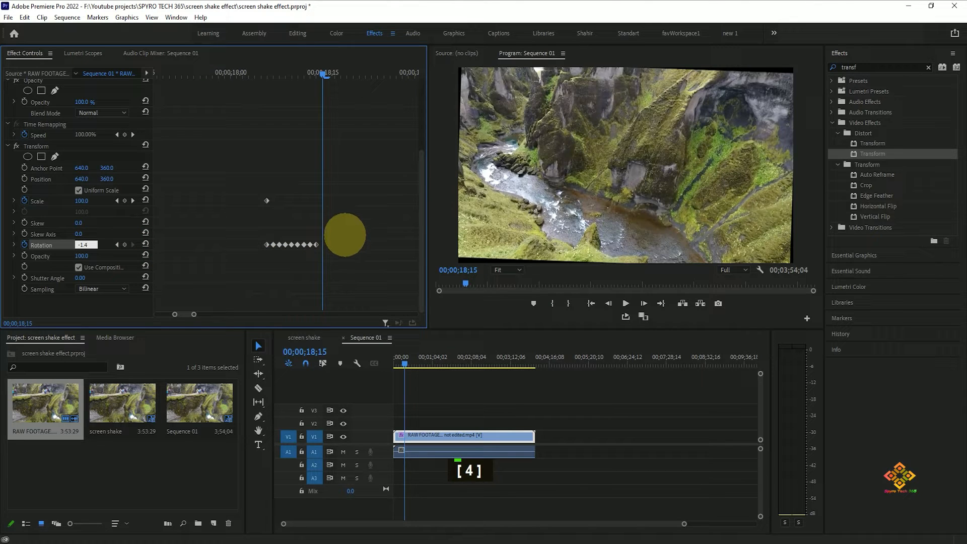
key(Return)
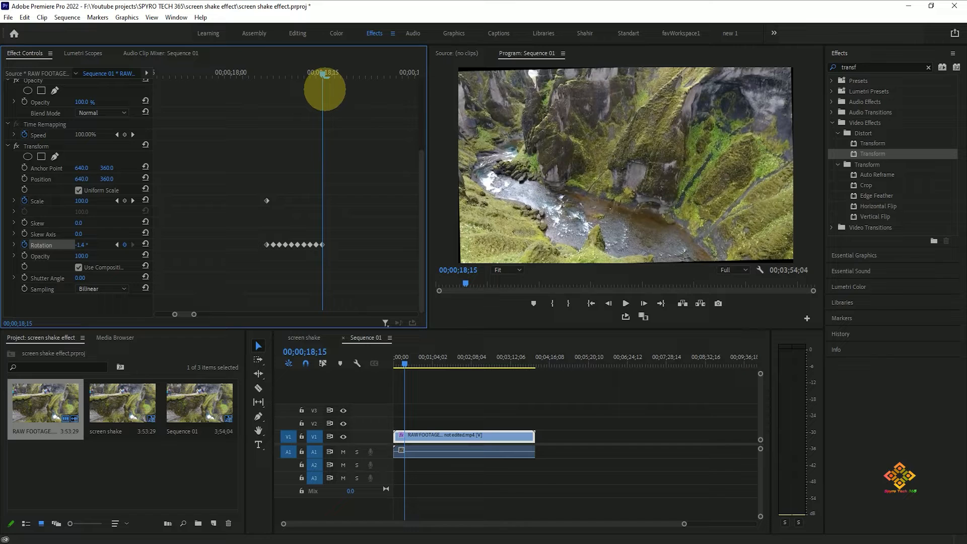
Set the Transform Rotation to 1.3 degrees one frame further on, at 00;00;18;16
click(644, 303)
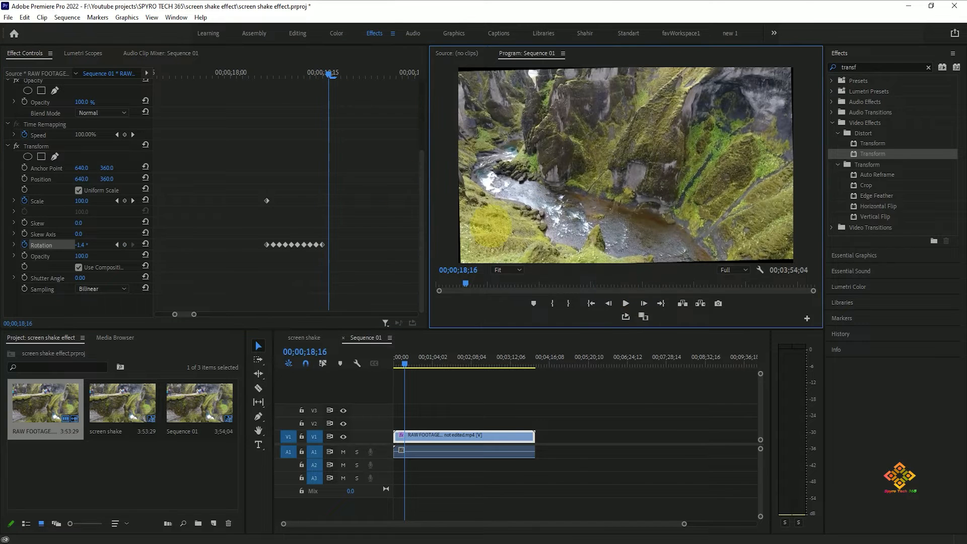
click(93, 244)
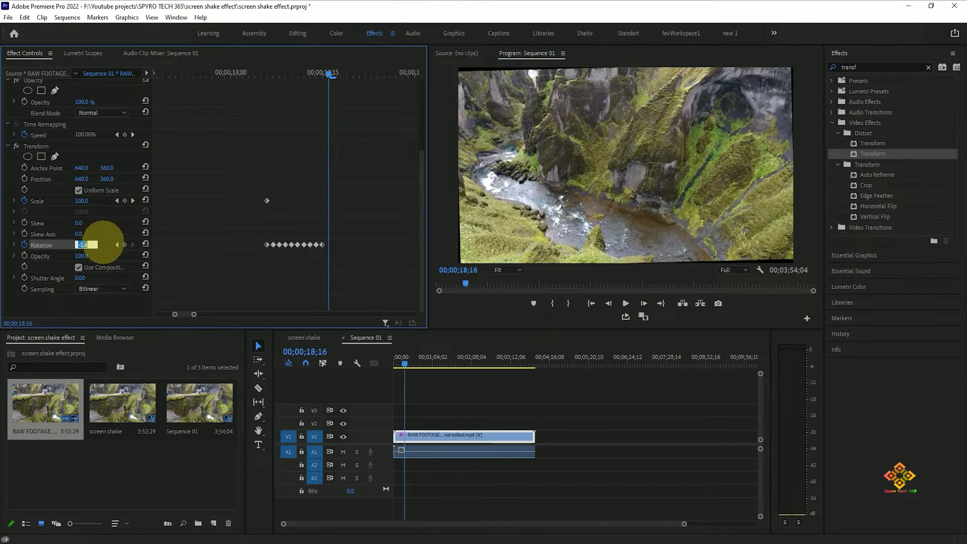
text(1.)
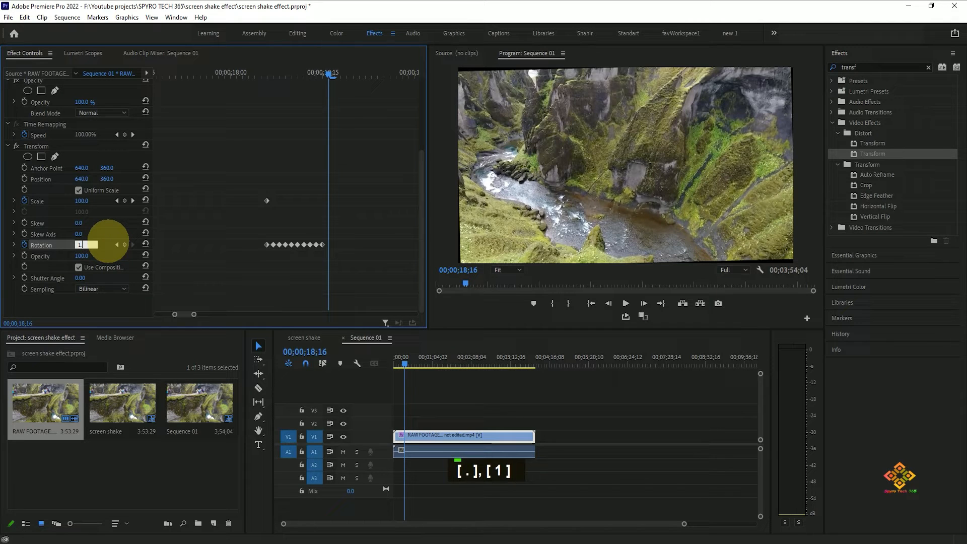
text(3)
click(353, 247)
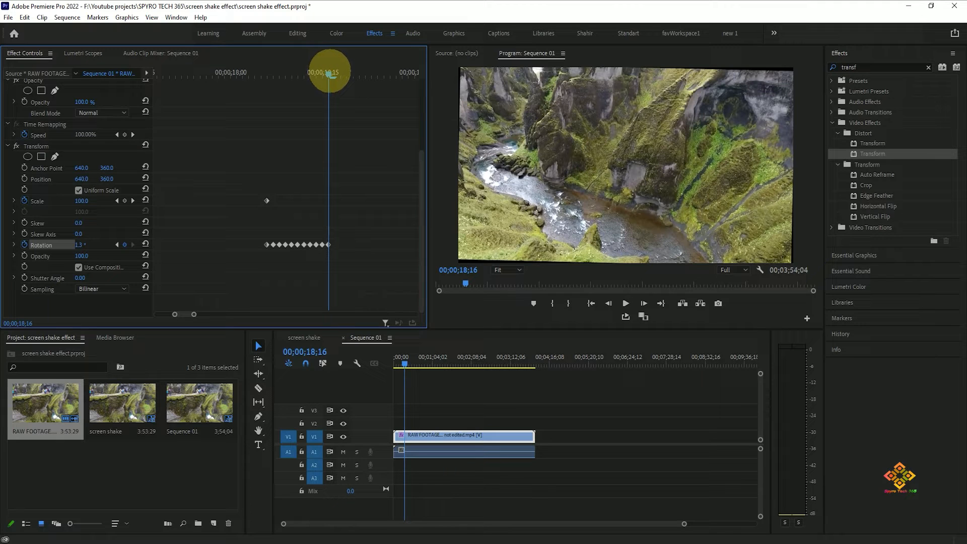
Advance one frame to 00;00;18;17 and set the Transform Rotation to -0.9 degrees
key(Right)
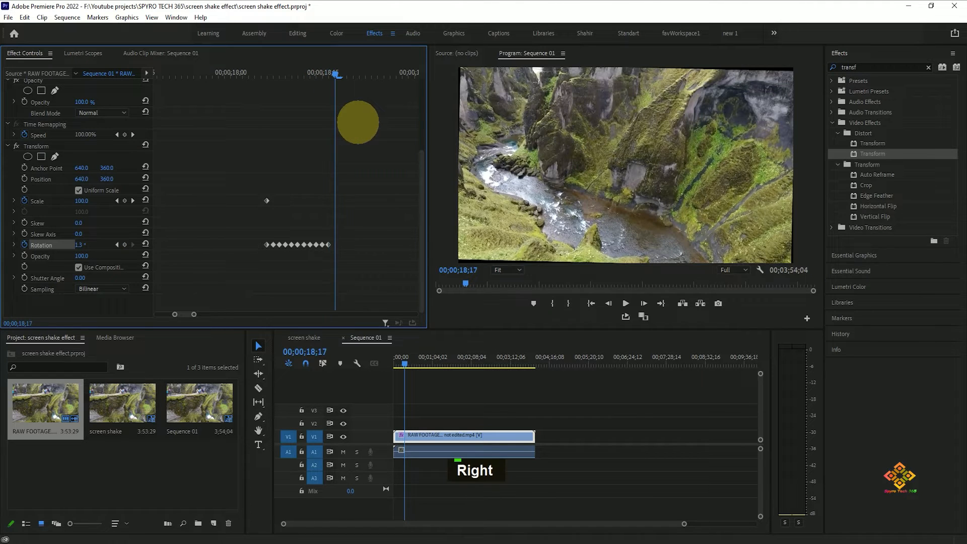
click(85, 245)
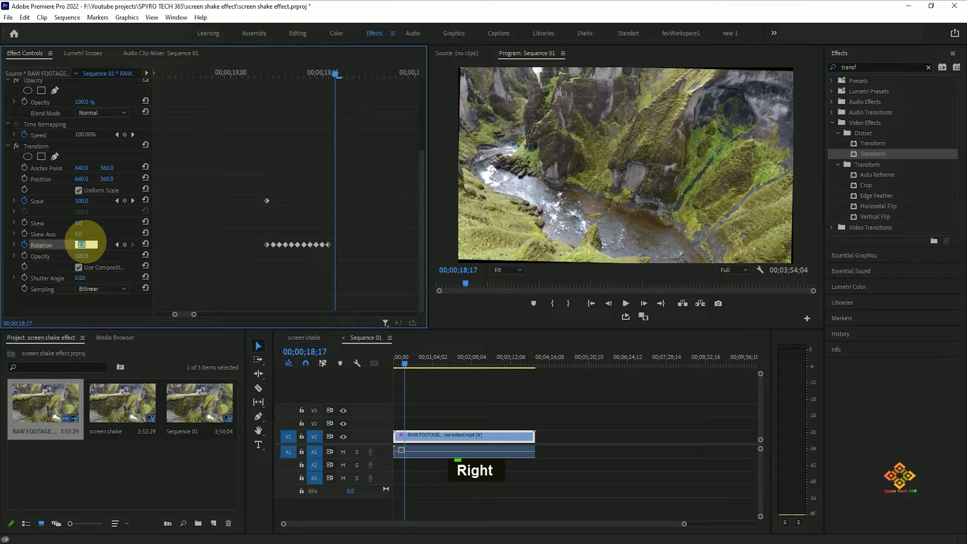
text(-)
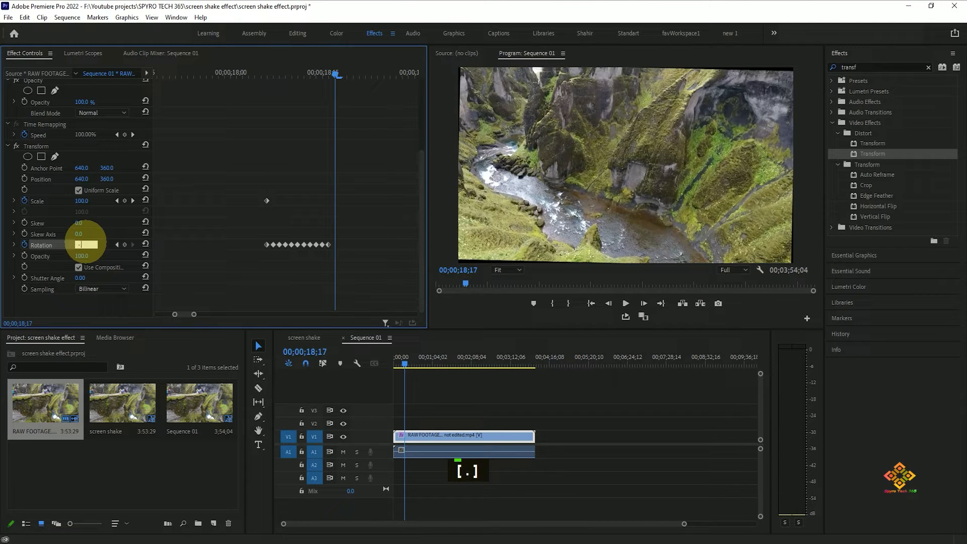
text(0.9)
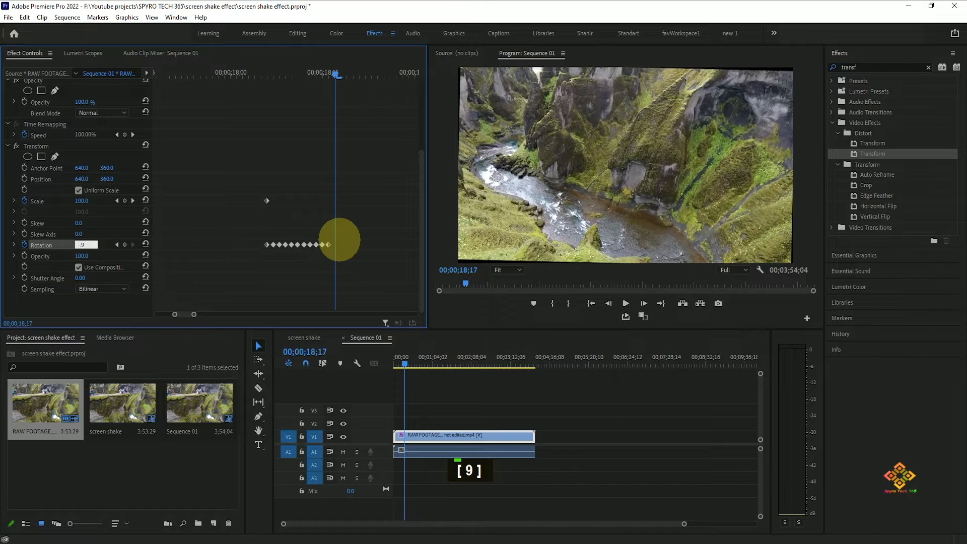
click(337, 241)
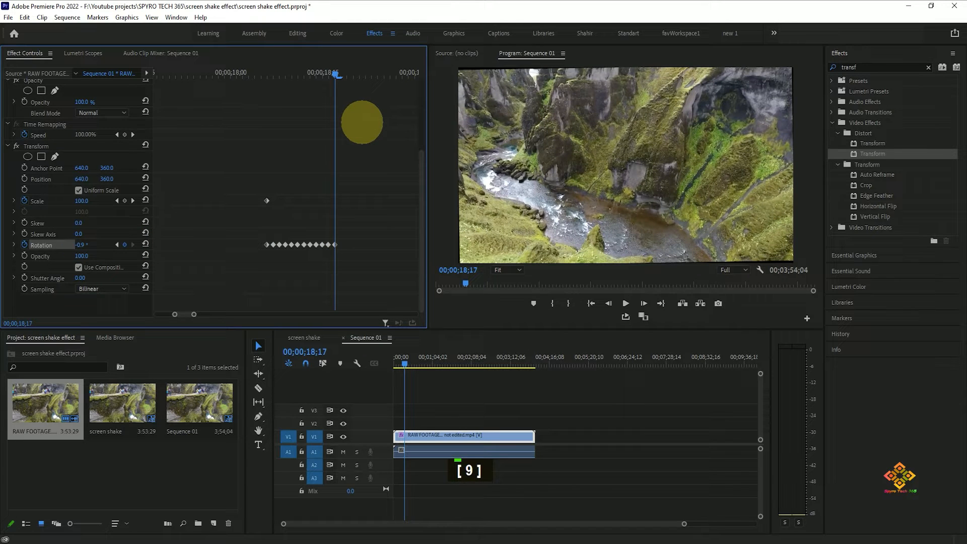
Set the Transform Rotation to 0.5 degrees on the following frame, 00;00;18;18
key(Right)
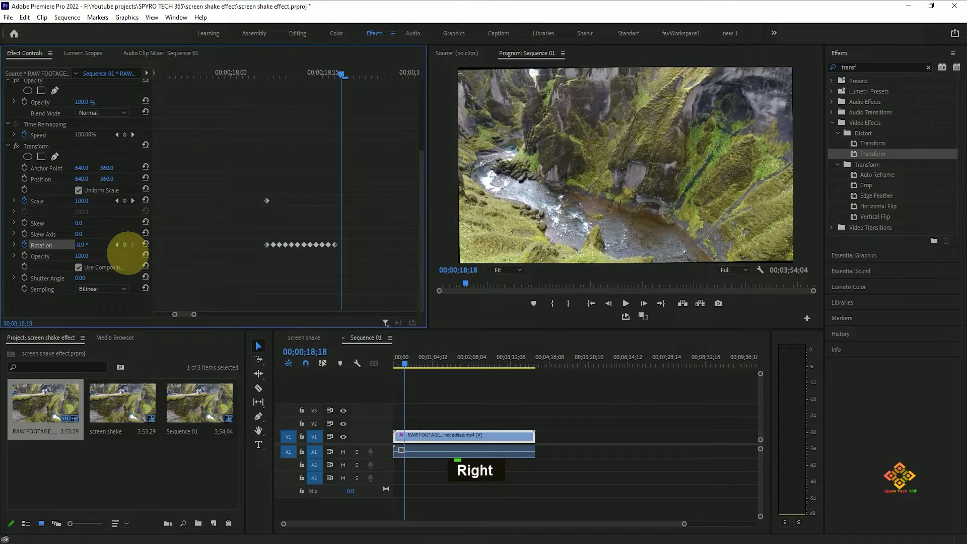
click(86, 244)
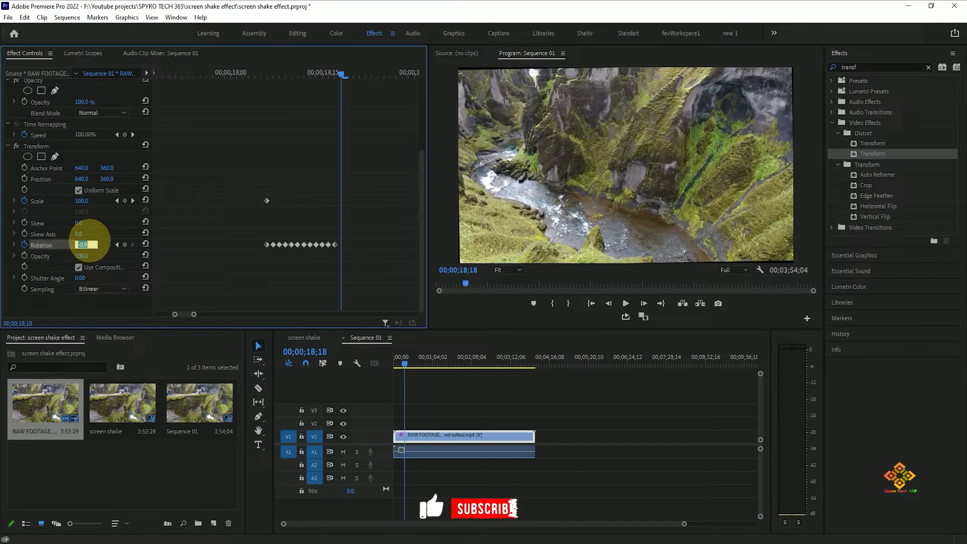
text(.)
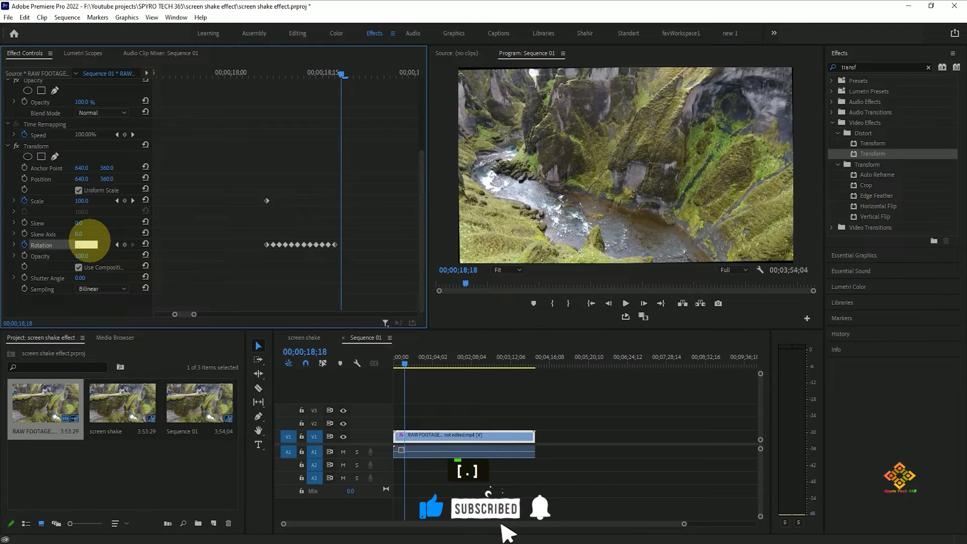
text(5)
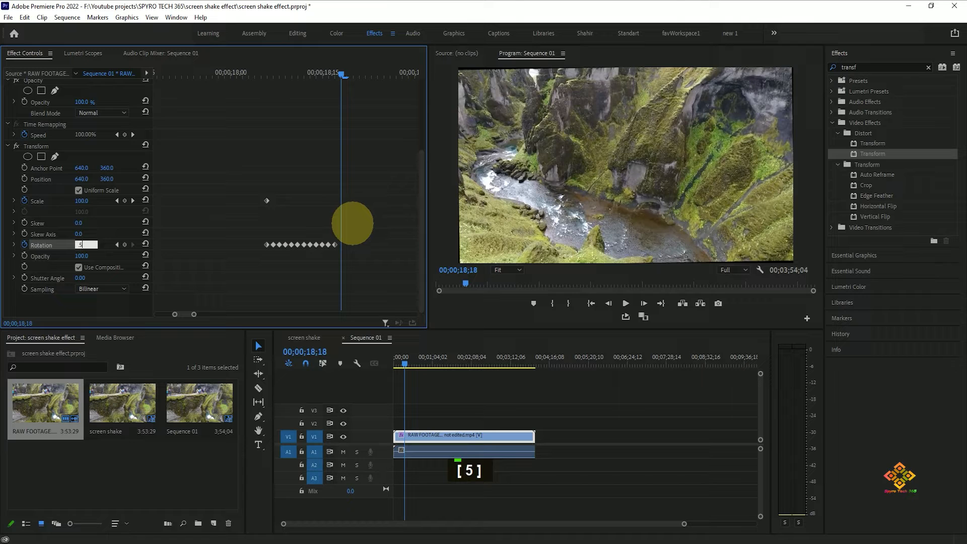
click(372, 230)
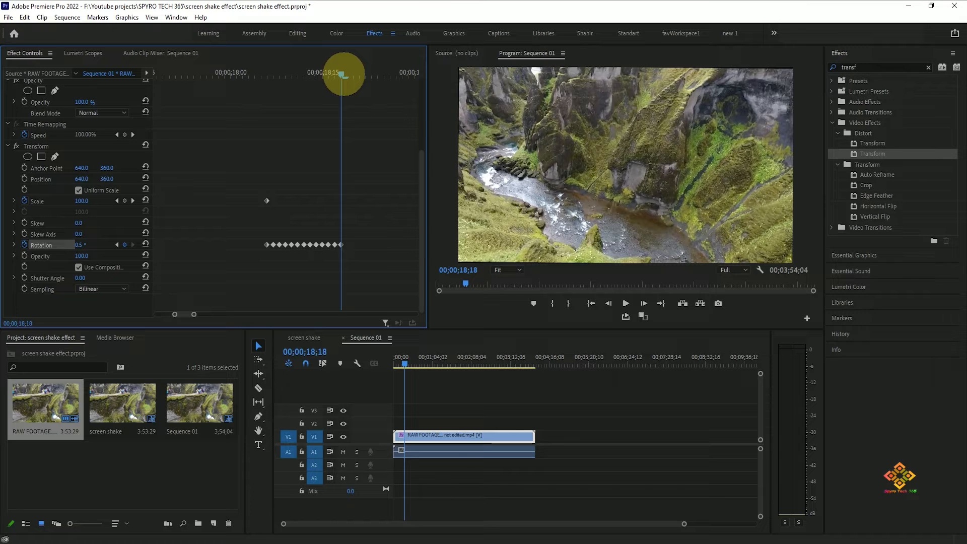
Advance one frame to 00;00;18;19 and set the Transform Rotation to -0.2 degrees
key(Right)
click(82, 245)
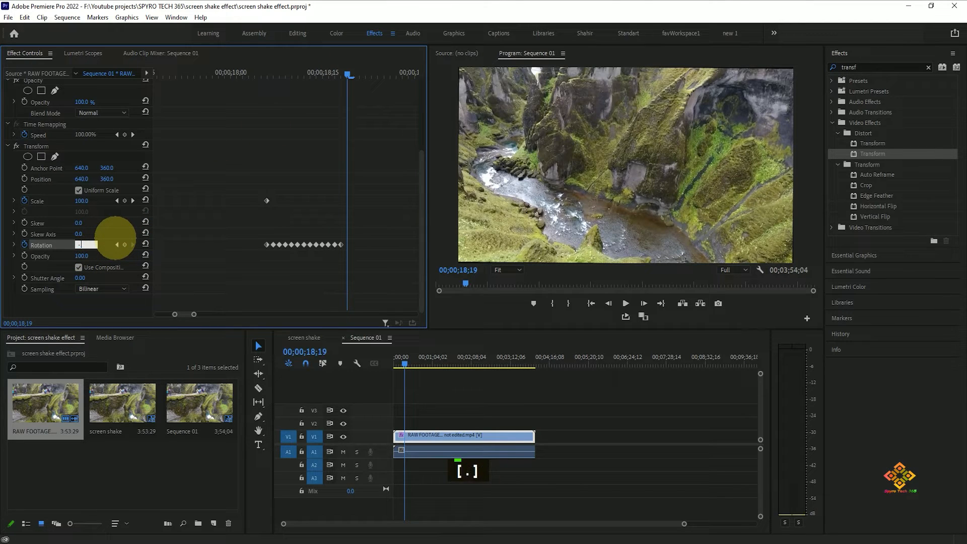
key(Return)
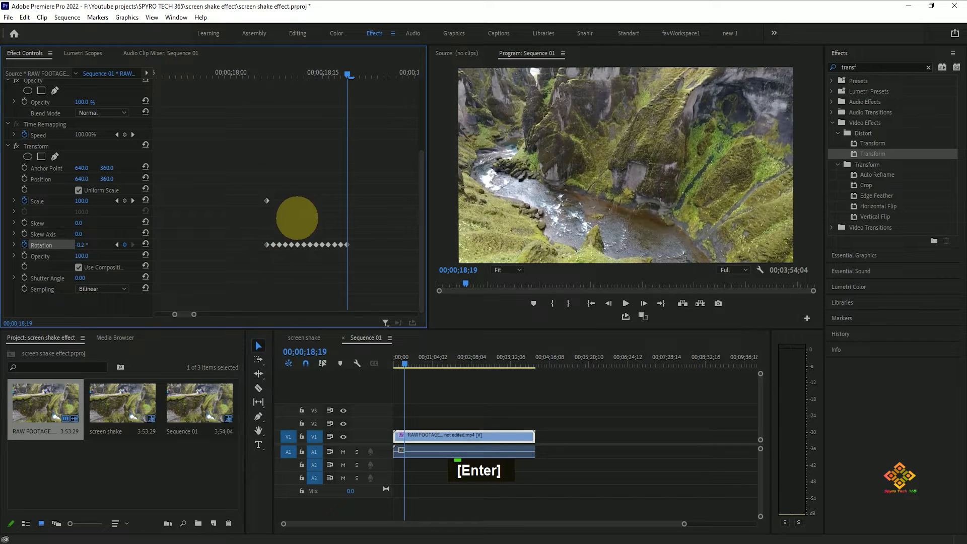
Advance one frame to 00;00;18;20 and reset the Transform Rotation to 0.0 degrees
drag(347, 74, 355, 74)
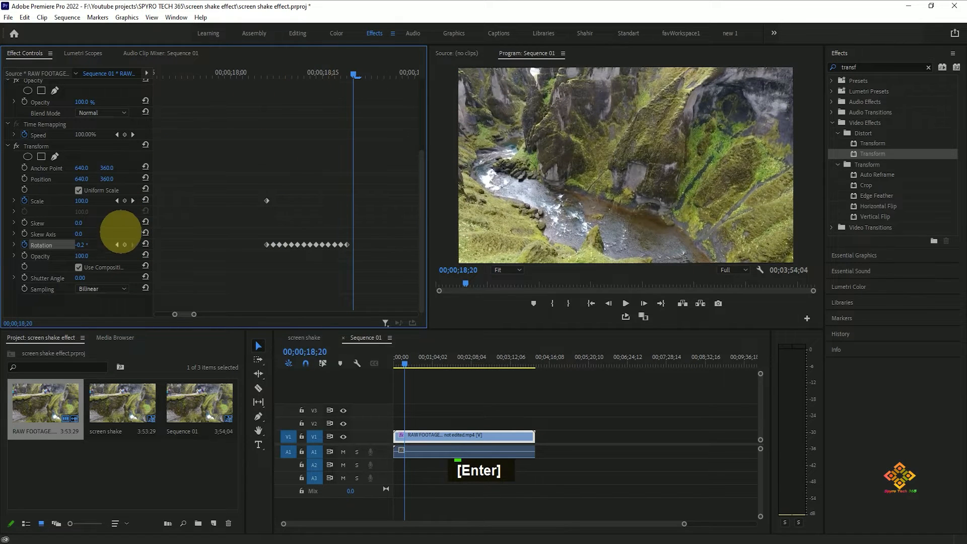
click(145, 243)
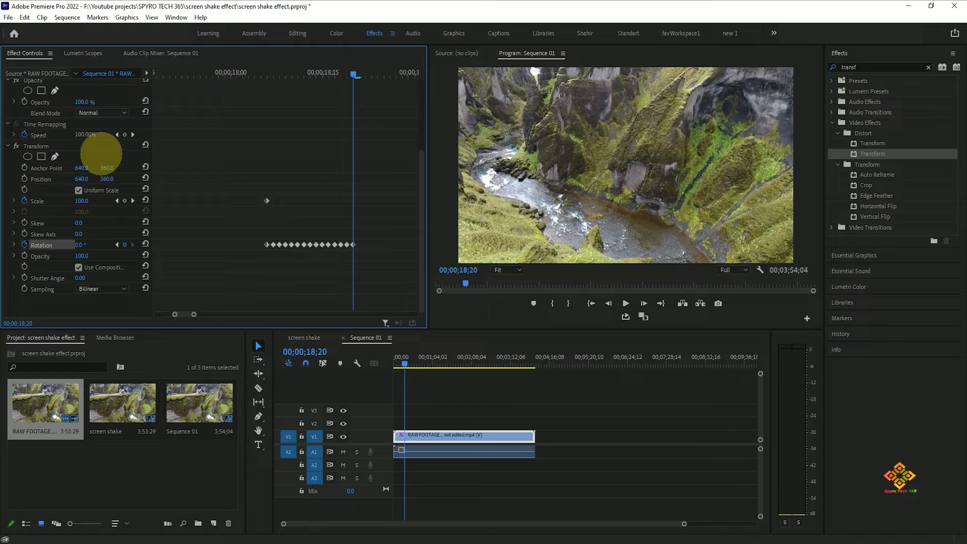
key(alt)
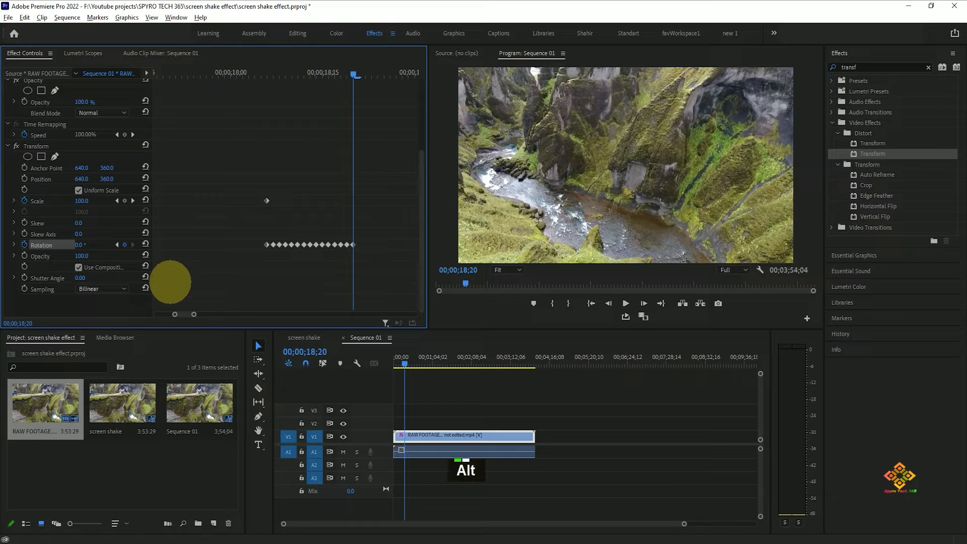
Delete the stray Transform Scale keyframe near 00;01;36;02, well past the shake
mouse_move(193, 314)
mouse_down()
mouse_move(208, 314)
mouse_move(191, 314)
mouse_up()
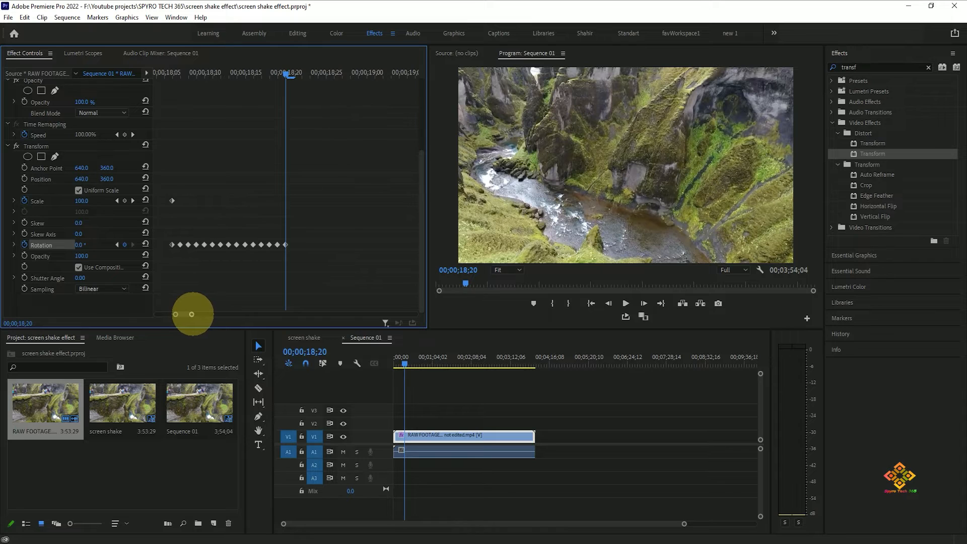
drag(183, 313, 307, 324)
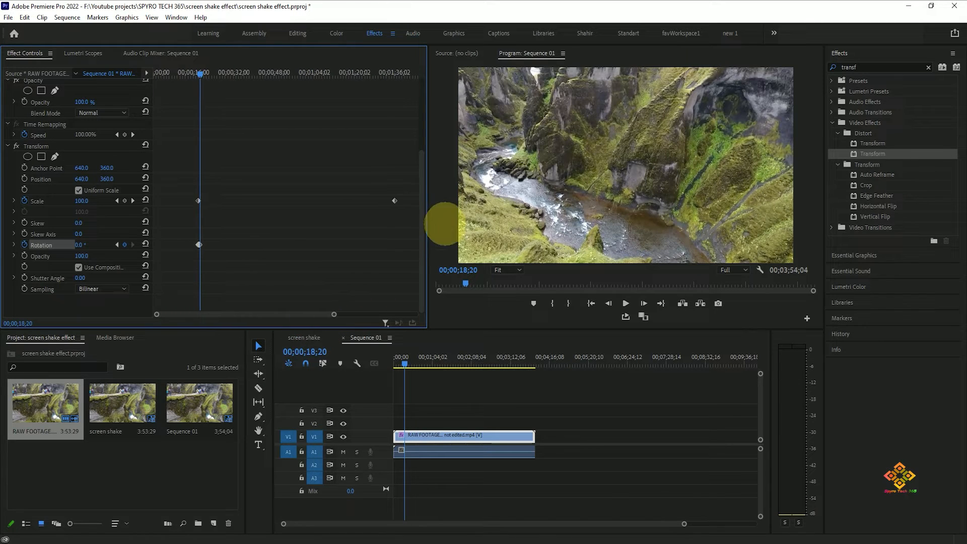
drag(380, 192, 408, 257)
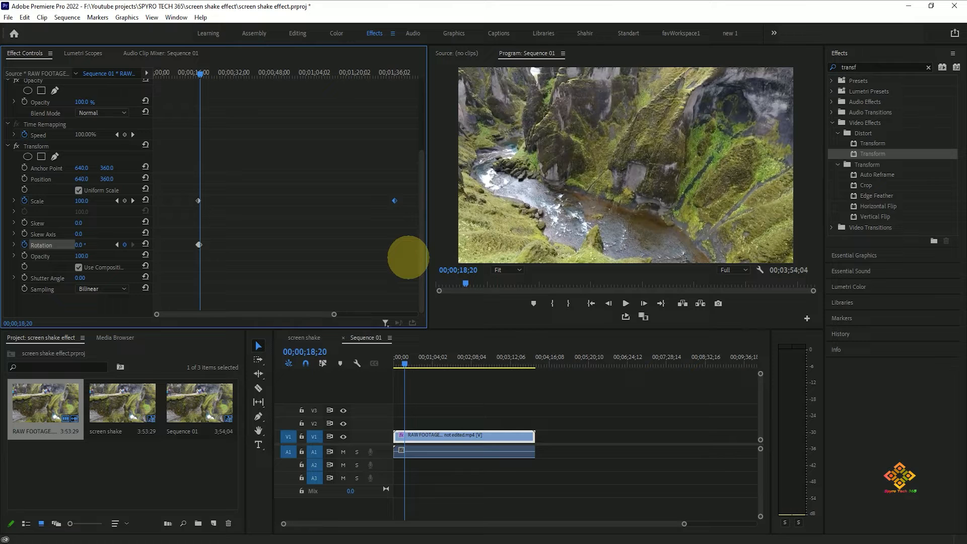
key(Delete)
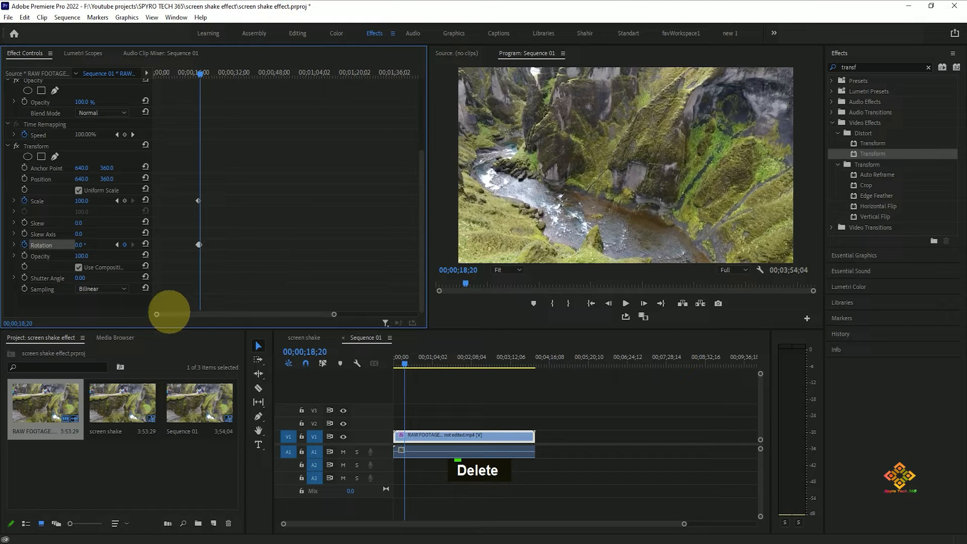
Add a Transform Scale keyframe of 100.0 at 00;00;18;20 and one of 115.0 at 00;00;18;12
drag(334, 314, 242, 302)
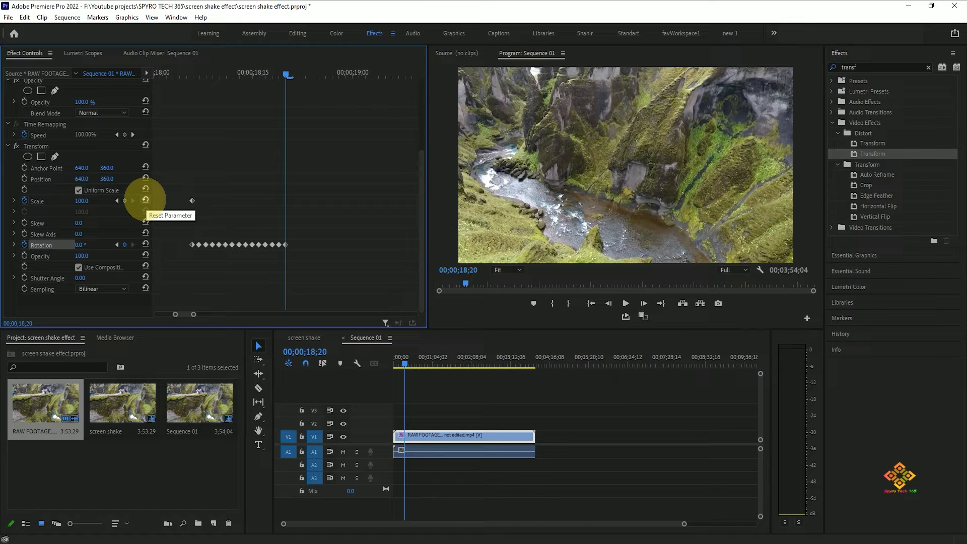
click(145, 199)
click(274, 75)
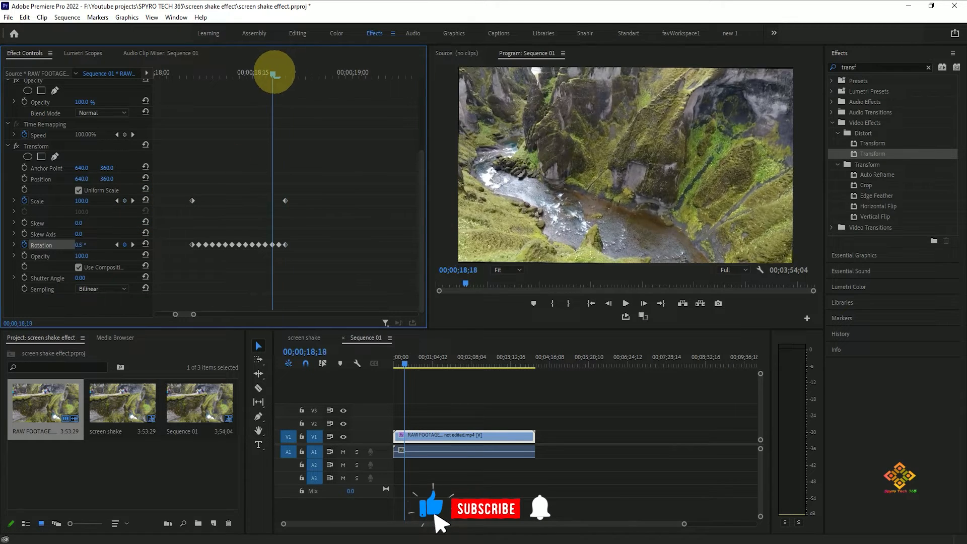
drag(274, 74, 234, 76)
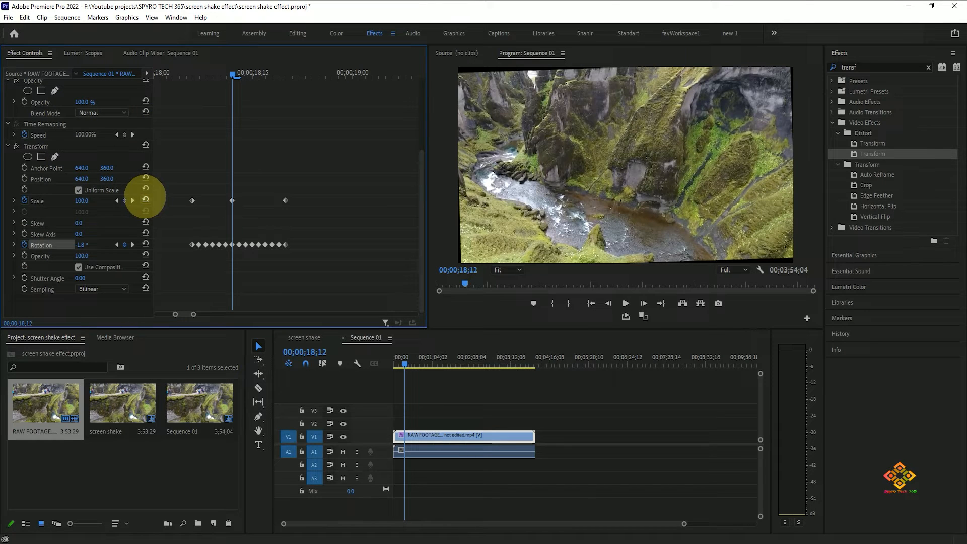
drag(84, 201, 91, 204)
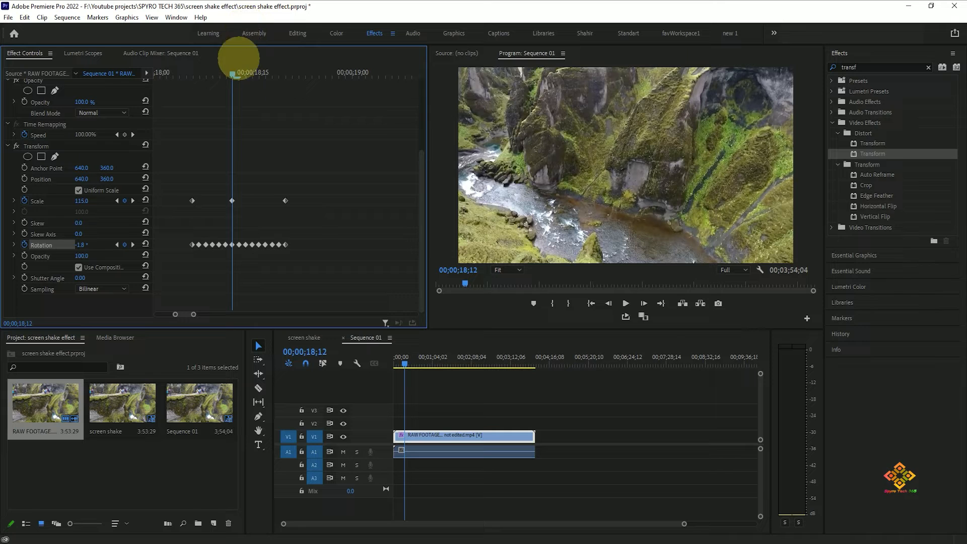
Scrub through the shake from 00;00;18;07 to 00;00;18;16 to examine the scaled frame edges
drag(232, 73, 201, 75)
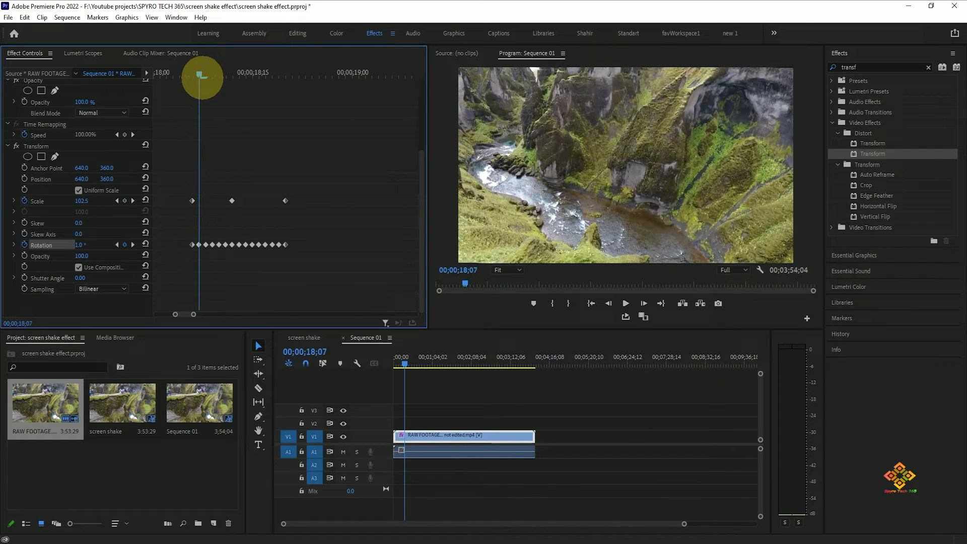
drag(201, 75, 259, 86)
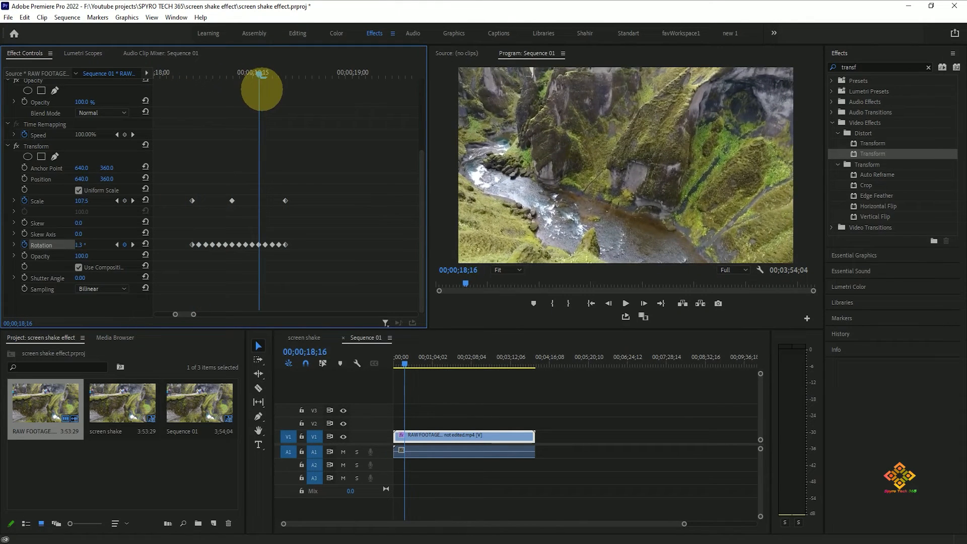
key(alt)
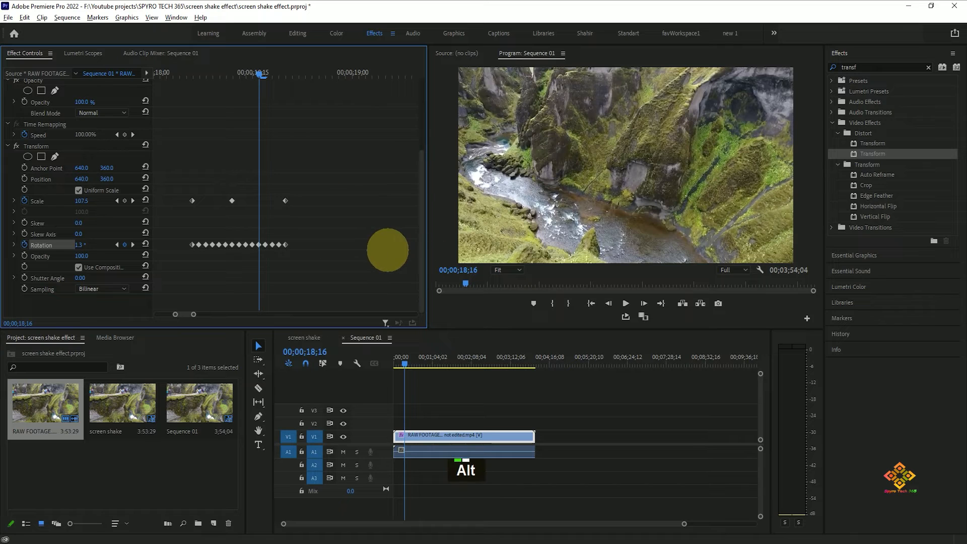
Play back the shake several times from just before its first keyframe to examine the motion
drag(193, 314, 220, 314)
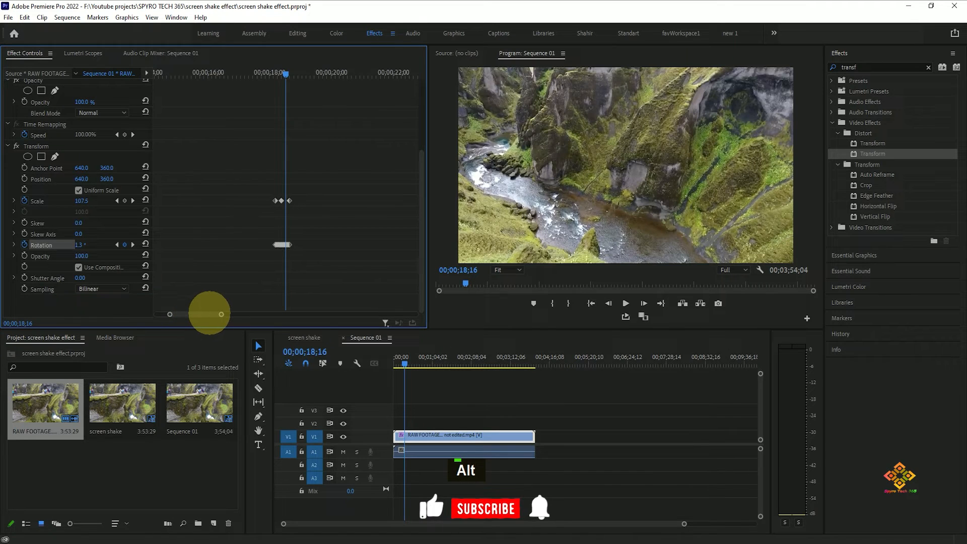
drag(284, 74, 261, 71)
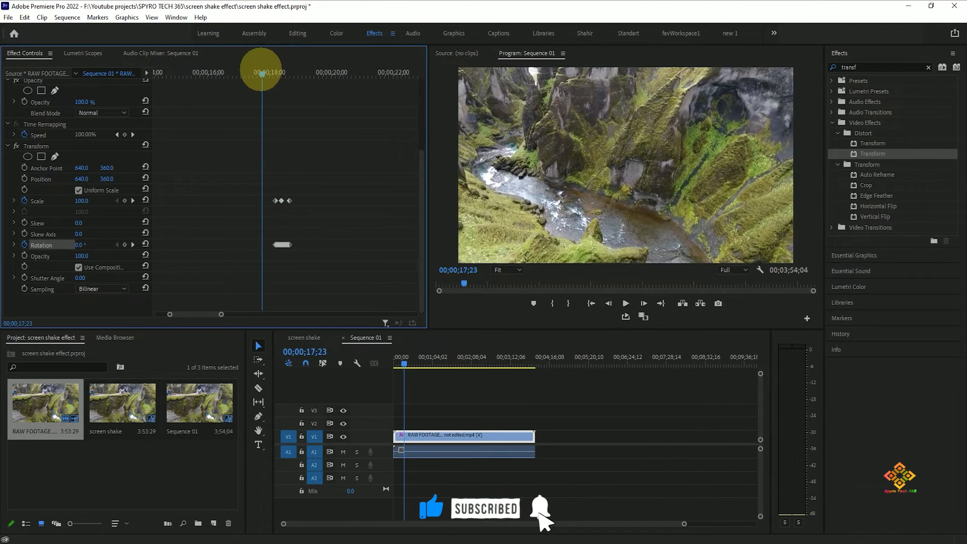
key(space)
key(space)
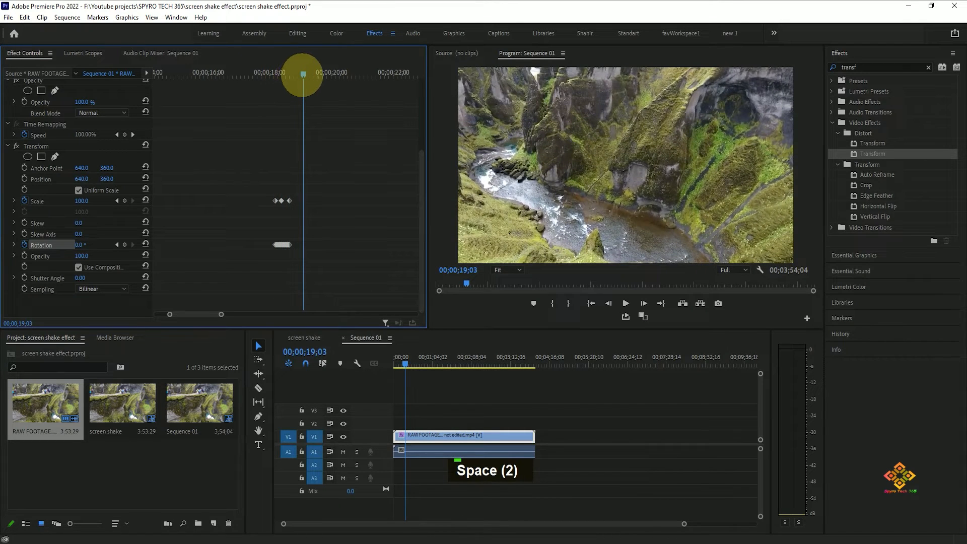
drag(303, 75, 244, 75)
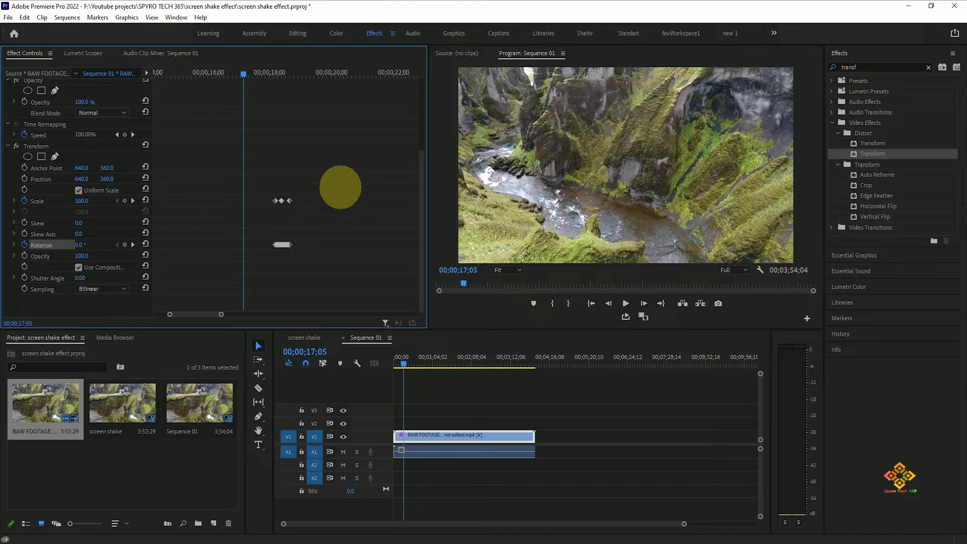
key(space)
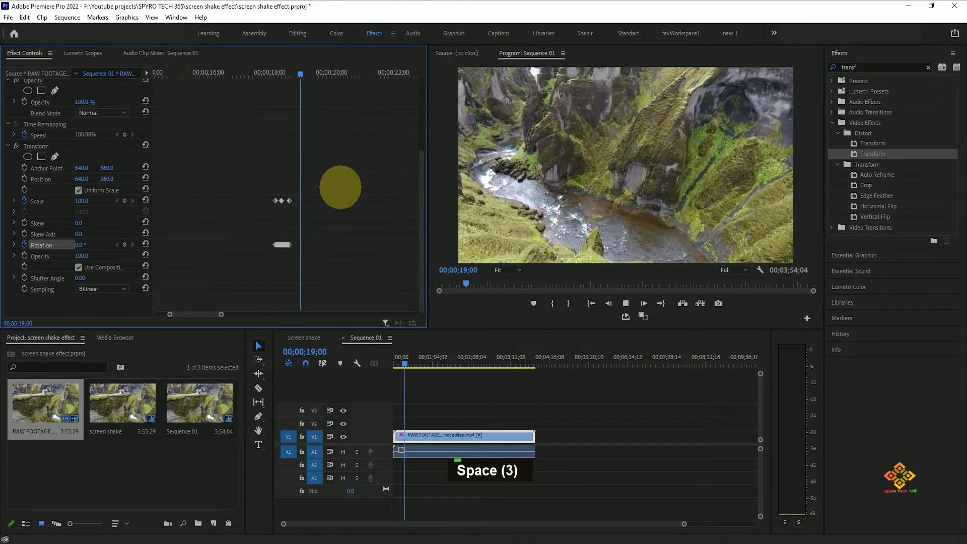
key(space)
drag(301, 74, 263, 61)
key(space)
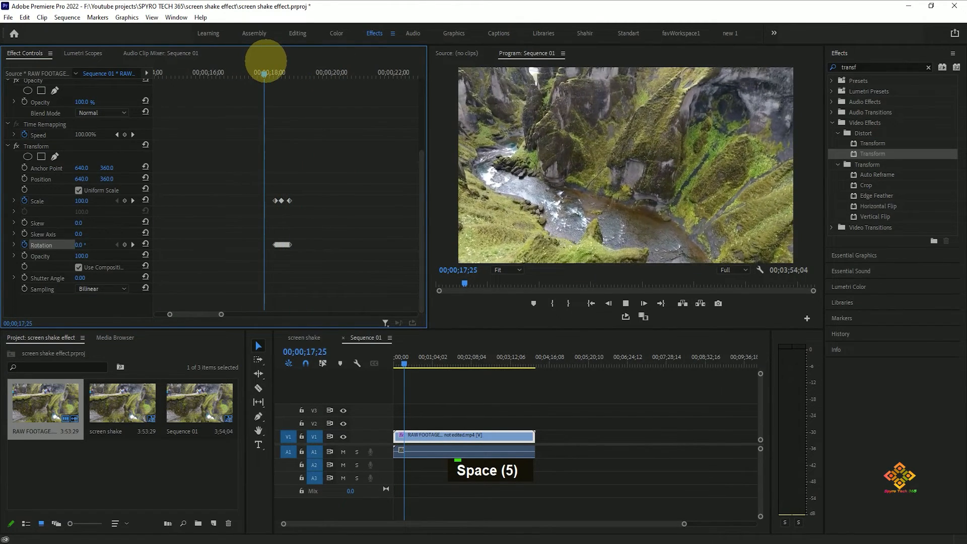
key(space)
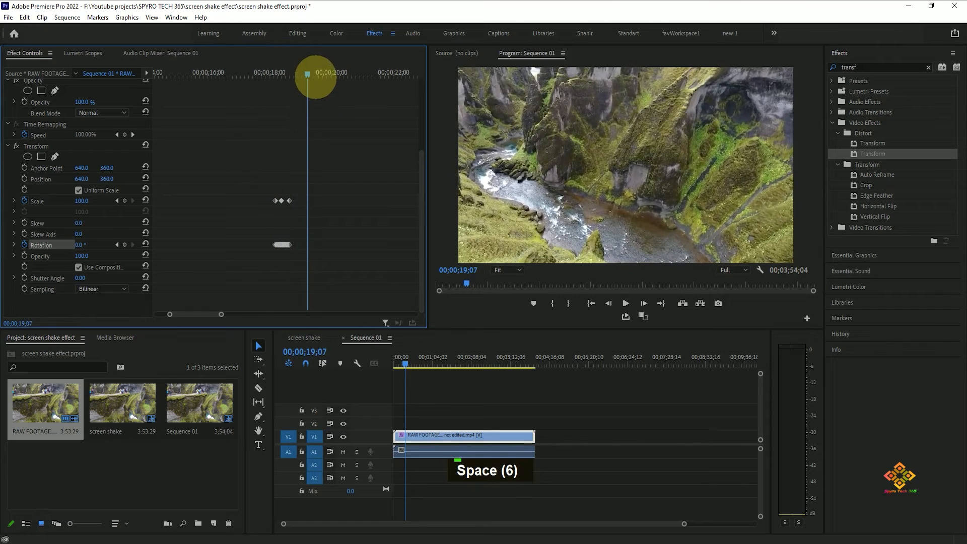
drag(316, 78, 259, 71)
key(space)
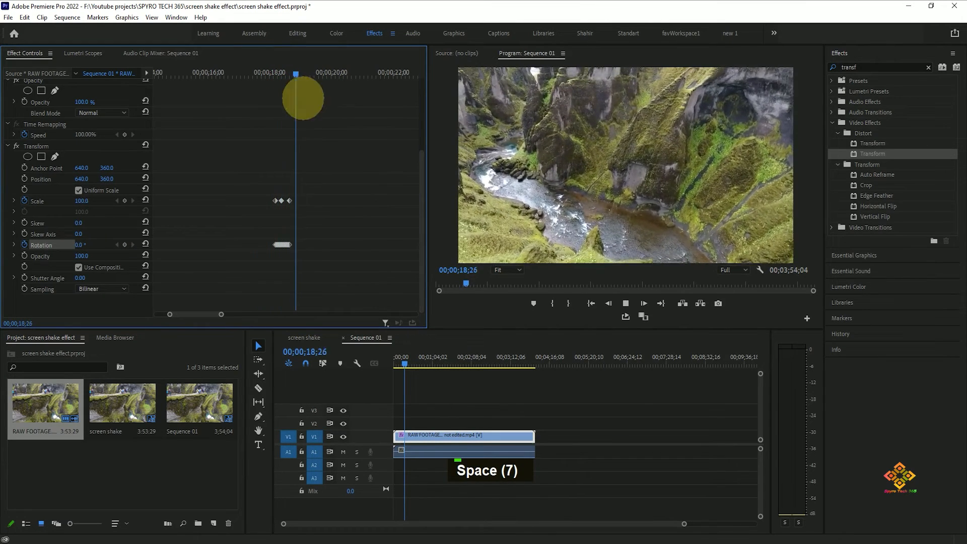
key(space)
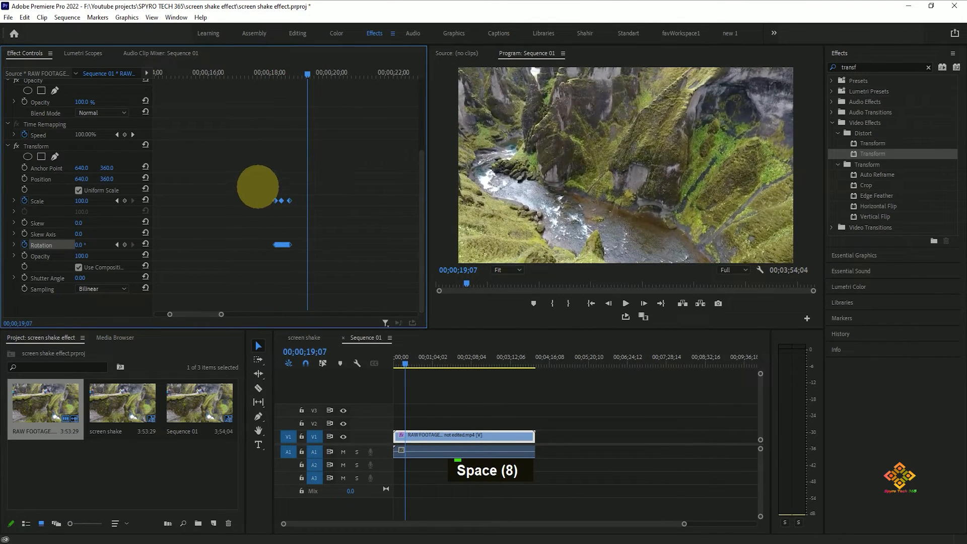
Copy all the Transform Scale and Rotation shake keyframes and paste them at 00;00;19;07
key(ctrl)
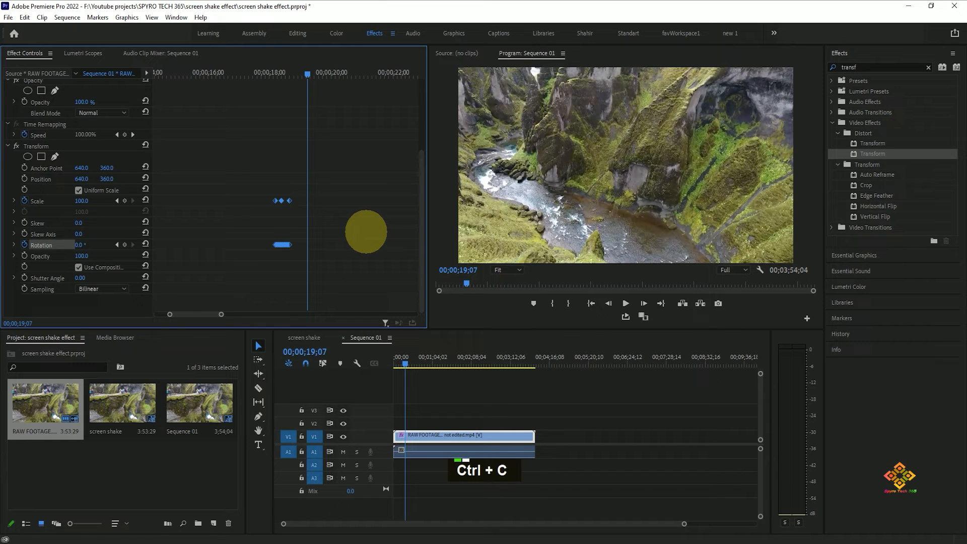
drag(205, 317, 207, 313)
mouse_move(238, 74)
mouse_down()
mouse_move(223, 74)
mouse_move(240, 74)
mouse_up()
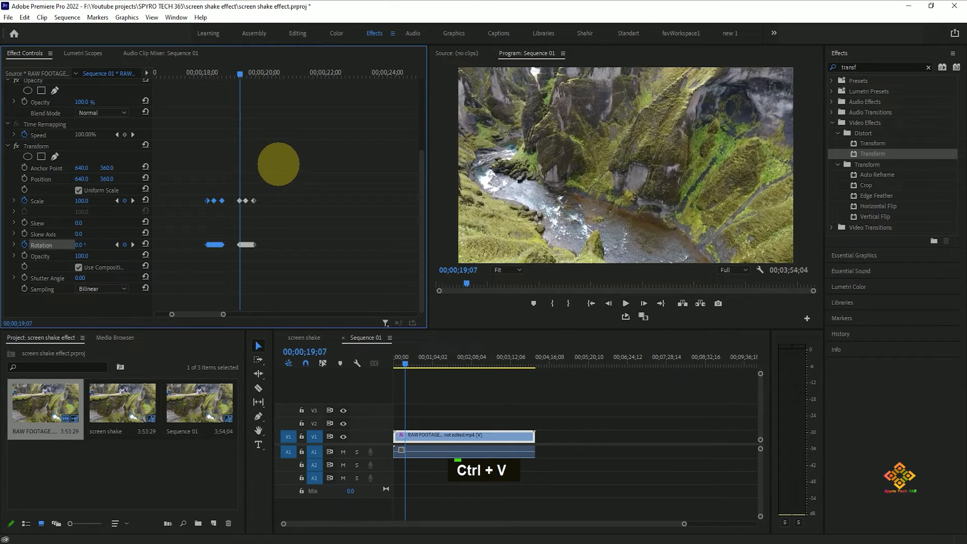
Play back the original and duplicated shakes, stopping at 00;00;20;29
drag(240, 74, 198, 74)
key(space)
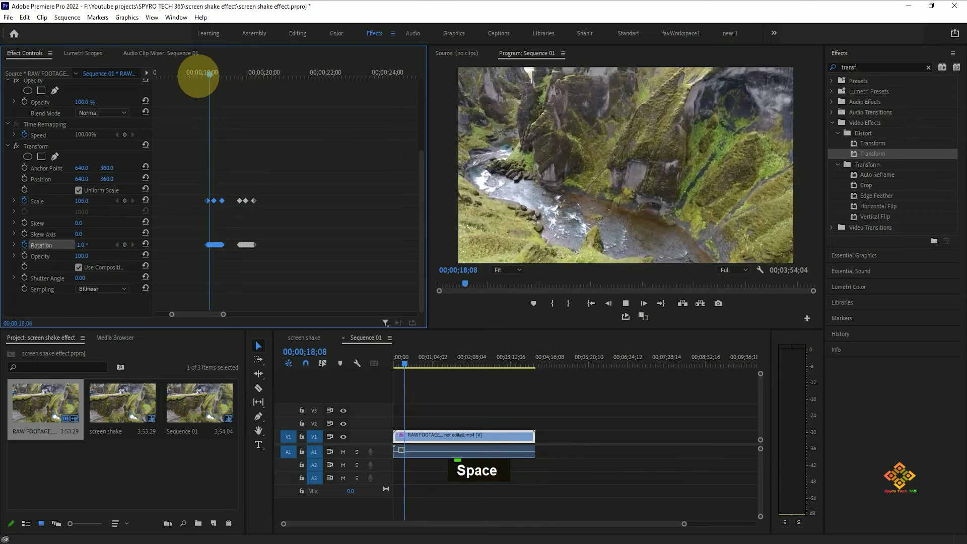
key(space)
key(space)
key(space)
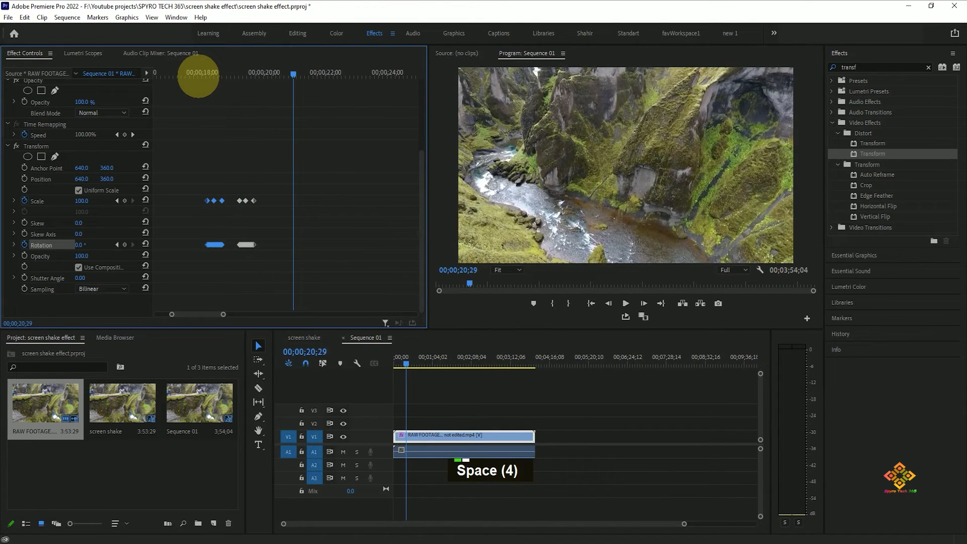
Paste further copies of the shake keyframes at 00;00;20;29, 00;00;23;03 and 00;00;26;13
key(ctrl+v)
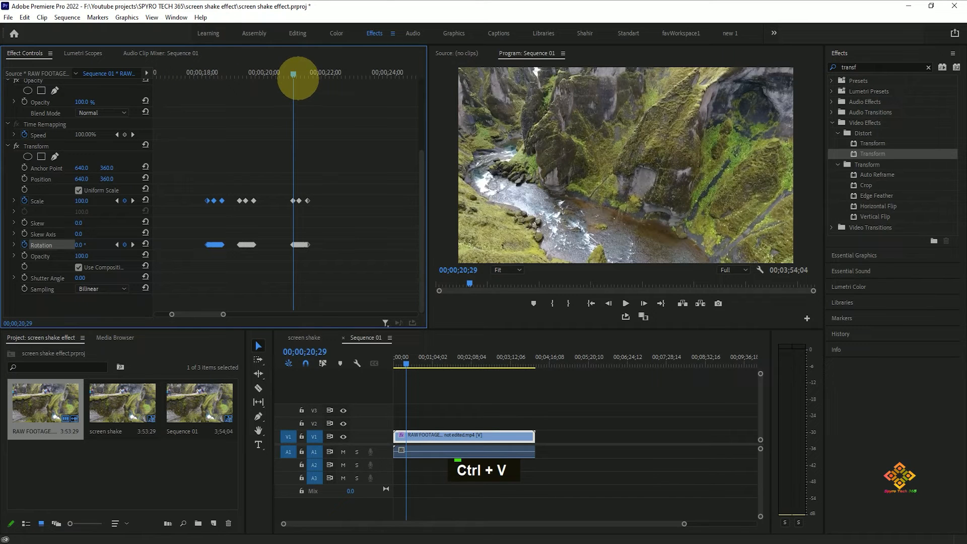
key(alt)
drag(288, 77, 360, 85)
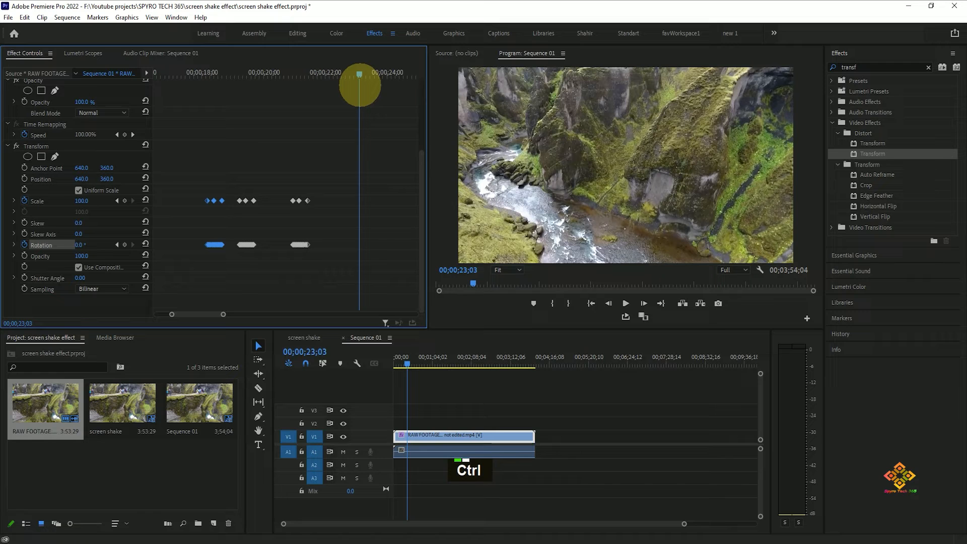
scroll(202, 309, down, 5)
drag(240, 74, 344, 73)
key(ctrl+v)
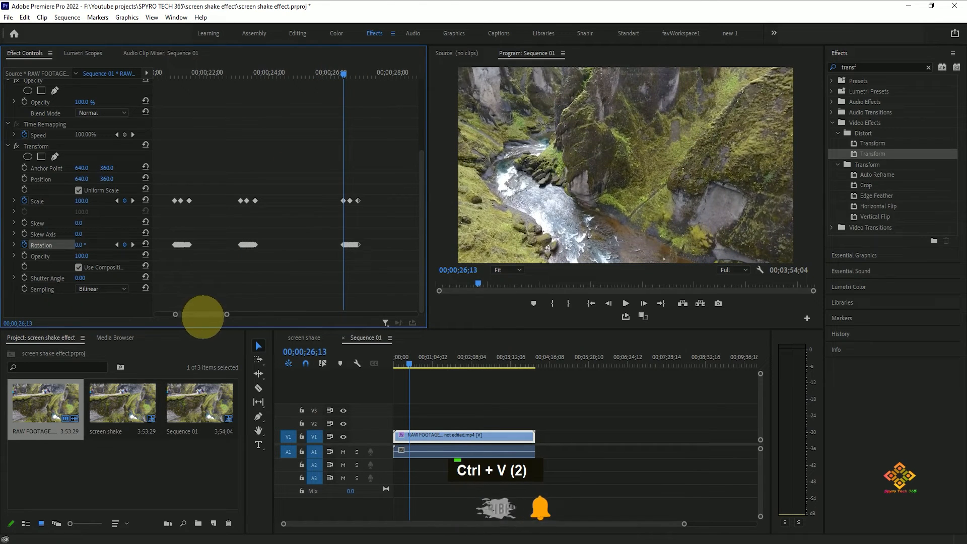
Play back the repeated shakes from just before the first one to 00;00;24;22
scroll(201, 315, up, 5)
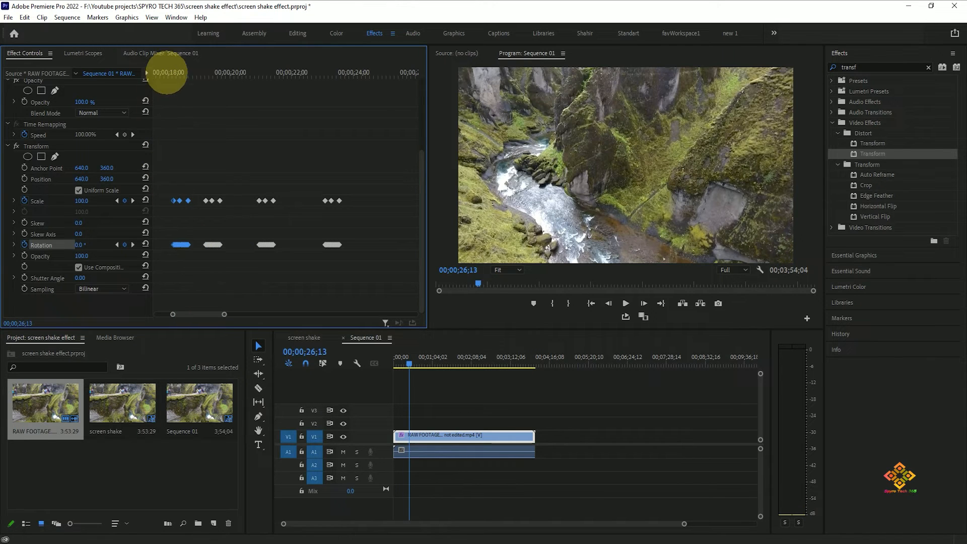
click(162, 74)
key(space)
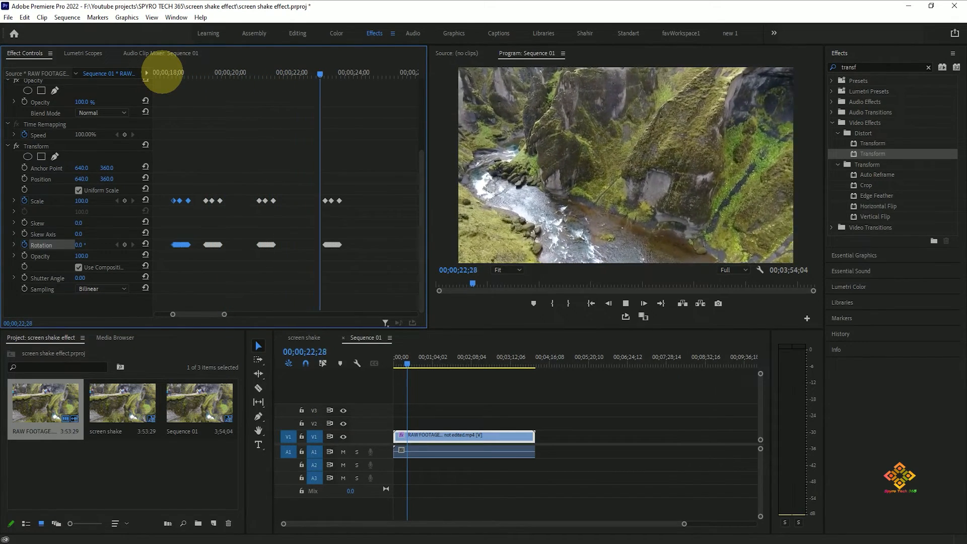
key(space)
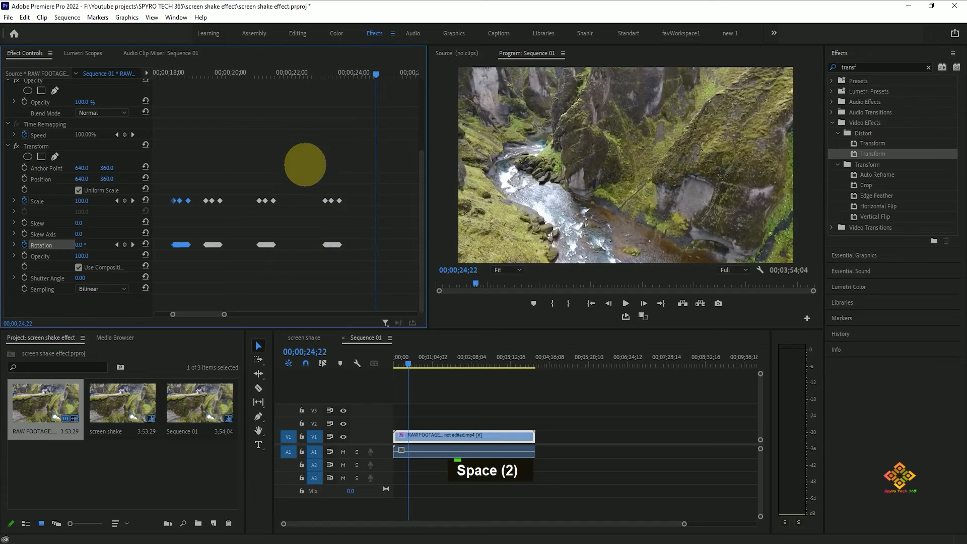
Move the second, third and fourth groups of Scale and Rotation keyframes forward in time to widen the gaps between shakes
click(357, 275)
drag(357, 274, 231, 201)
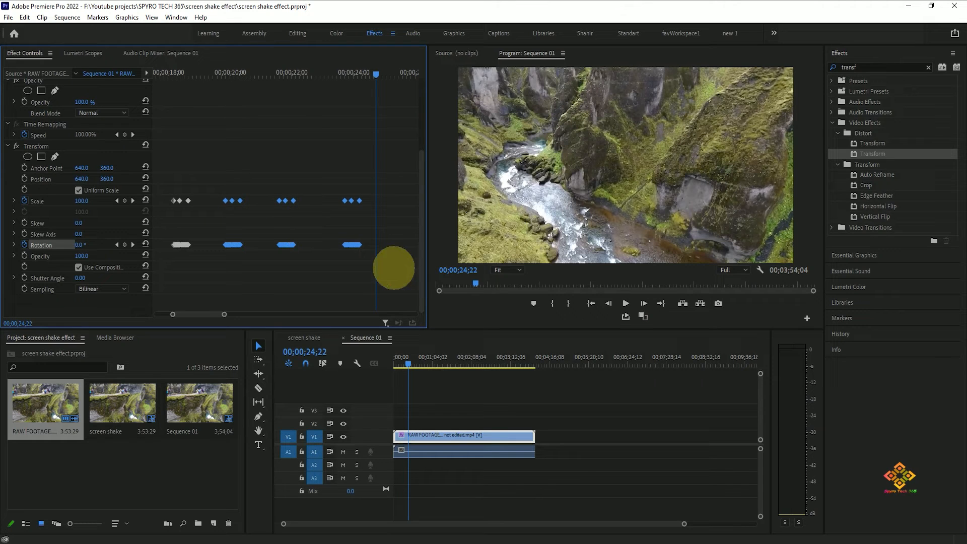
drag(406, 255, 300, 201)
drag(402, 259, 343, 198)
drag(372, 201, 386, 202)
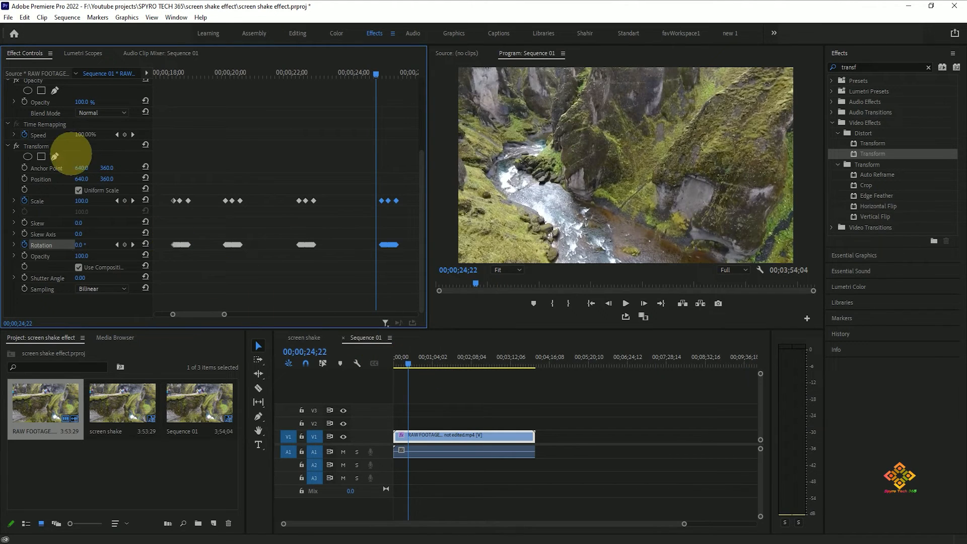
Turn off the Transform effect's use of the composition's shutter angle and set its Shutter Angle to 360
click(79, 268)
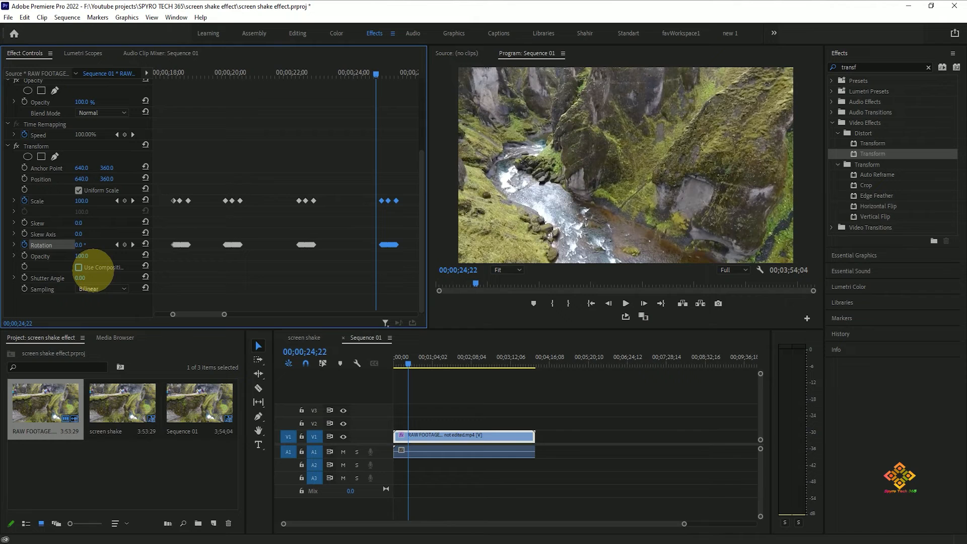
click(80, 278)
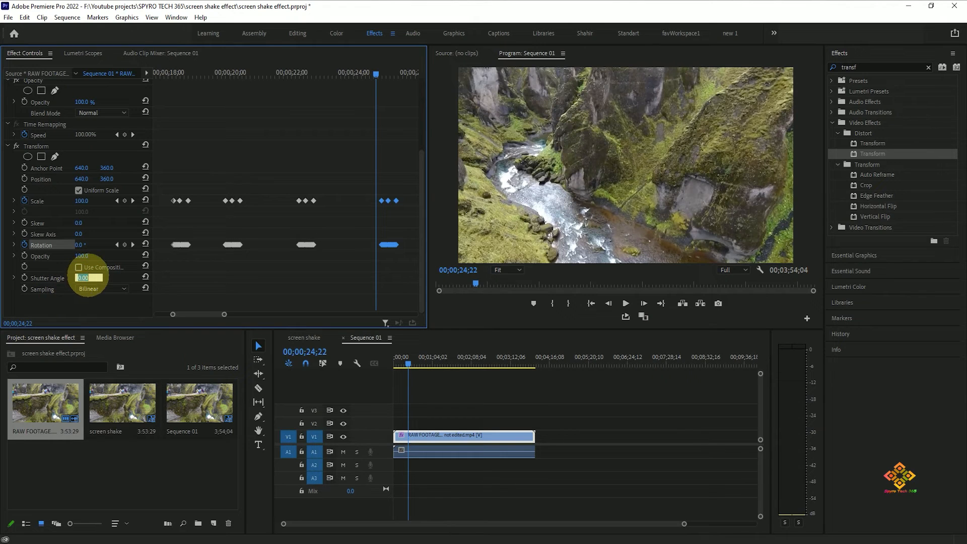
text(360)
key(Return)
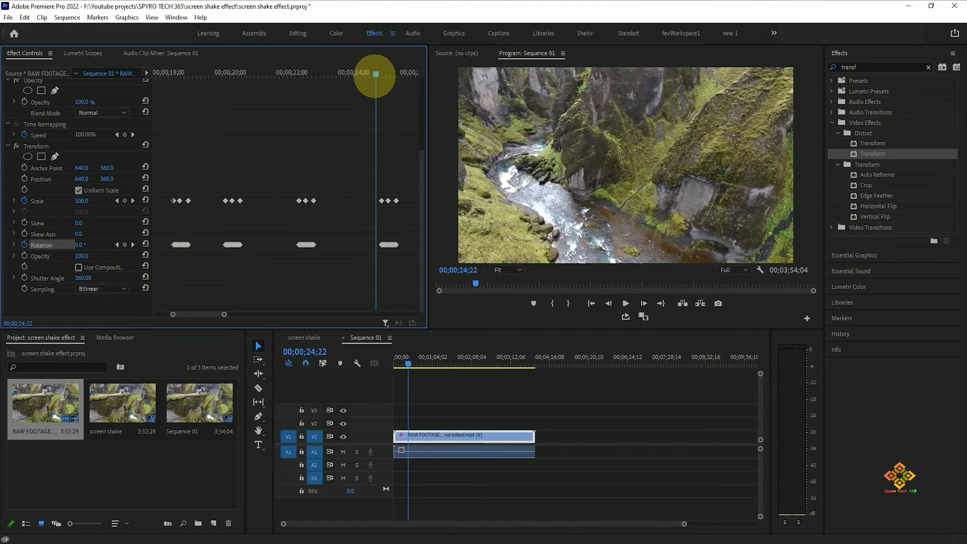
Play back the first three shakes with the new shutter angle, stopping at 00;00;23;21
drag(375, 74, 142, 75)
key(space)
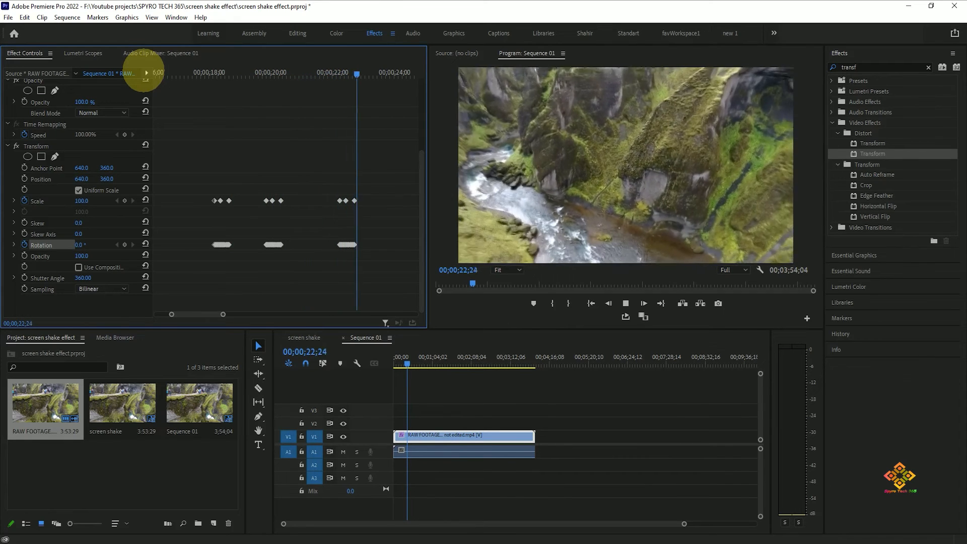
key(space)
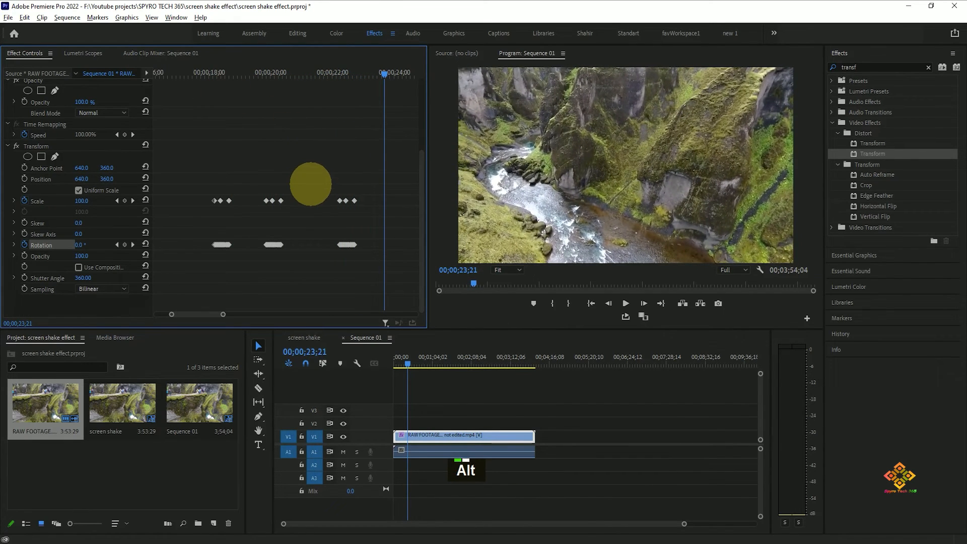
Move the fifth group of Scale and Rotation keyframes forward in time to widen its gap from the fourth shake
drag(223, 315, 236, 314)
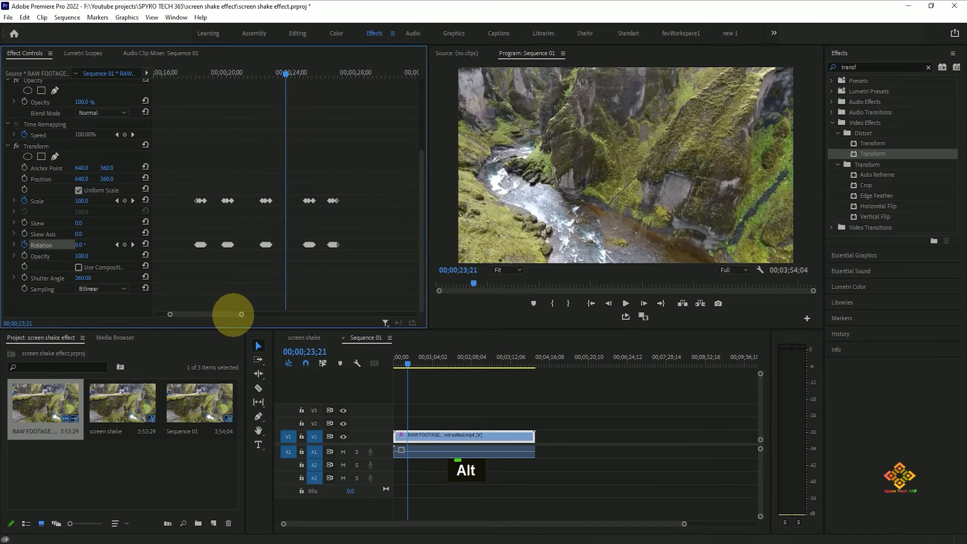
drag(356, 192, 328, 255)
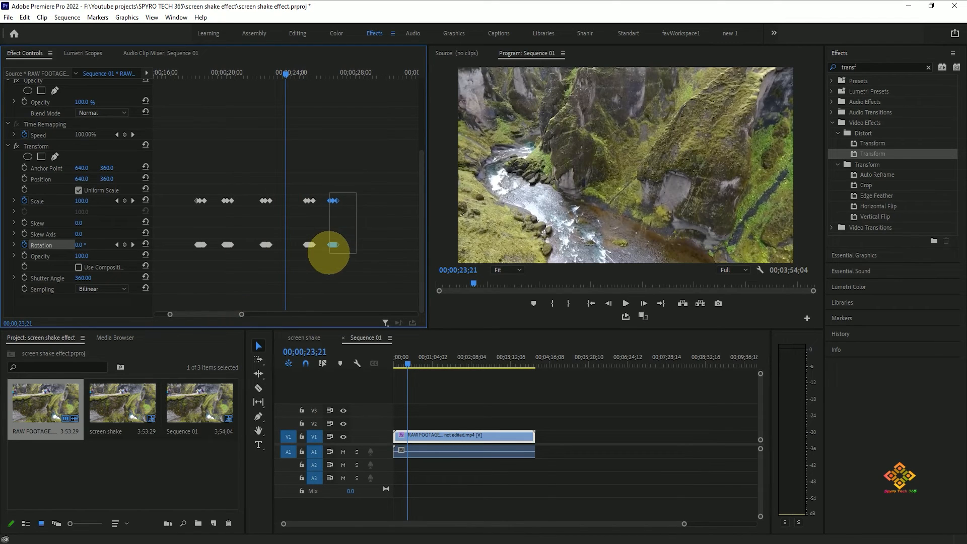
drag(330, 201, 372, 201)
Play back all five shakes from 00;00;17;12 to 00;00;30;28
click(286, 75)
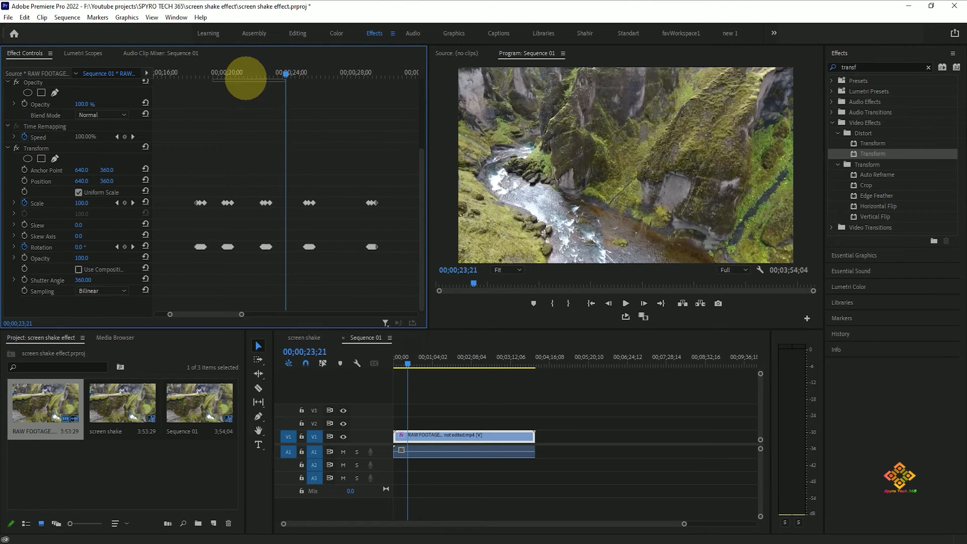
drag(285, 74, 184, 76)
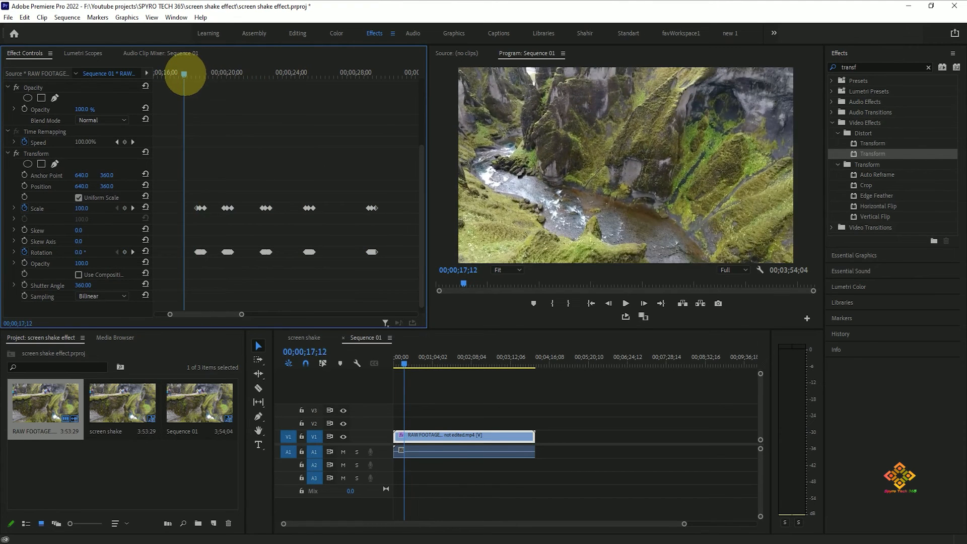
key(space)
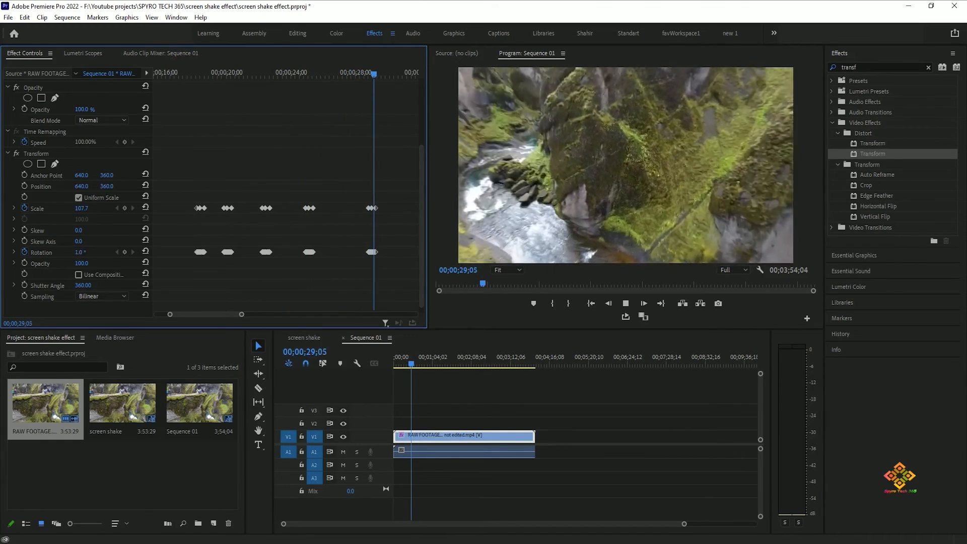
key(space)
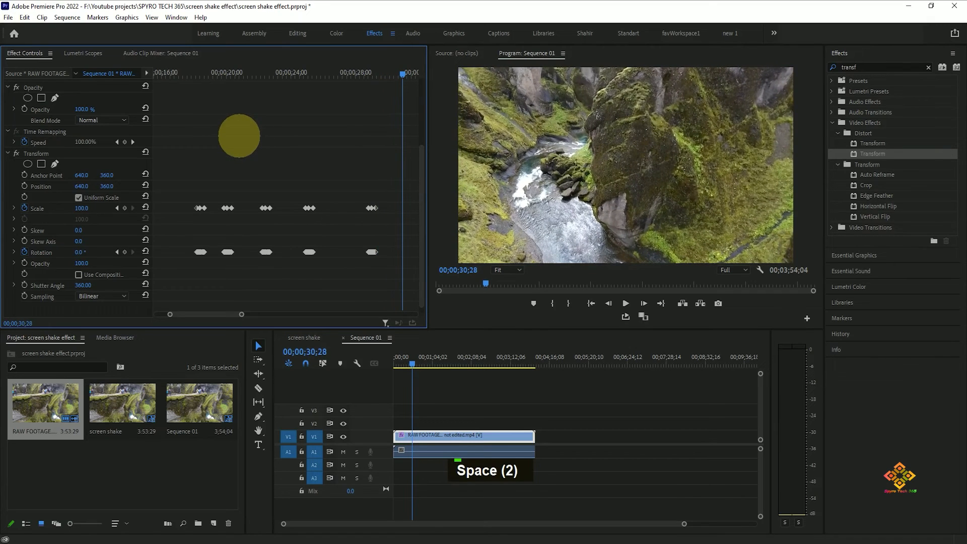
Replay the first three shakes from just before the first one, stopping at 00;00;22;29
click(197, 72)
drag(191, 73, 187, 74)
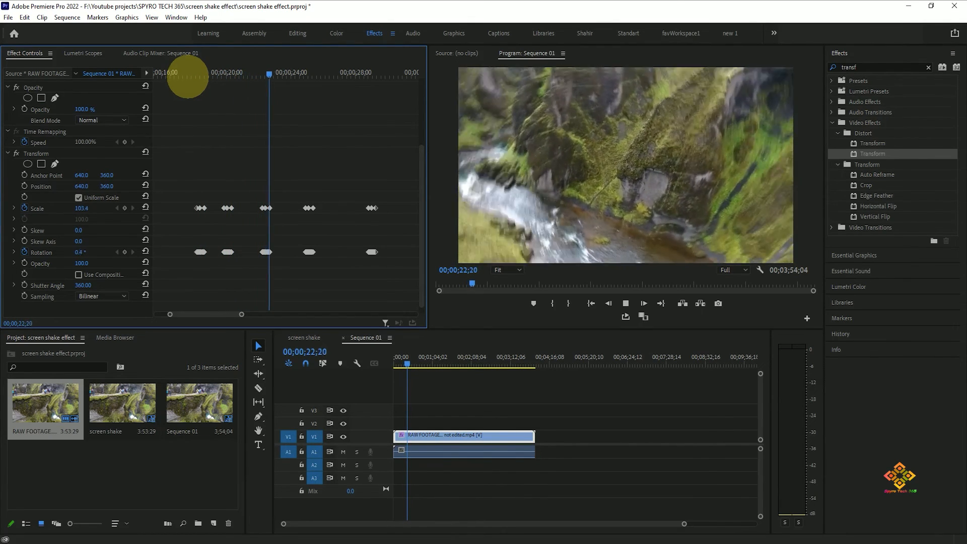
key(space)
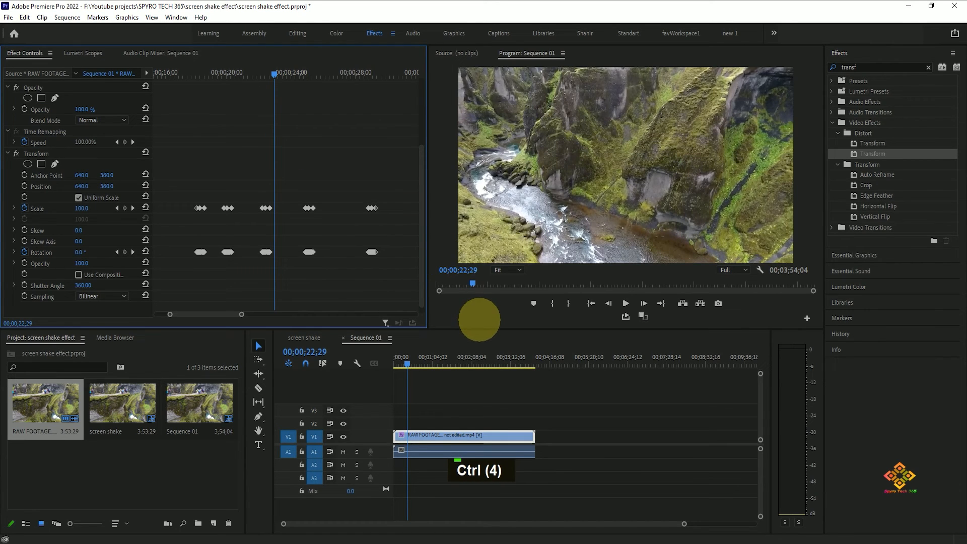
Play the shake sequence full screen from 00;00;17;16
key(ctrl+grave)
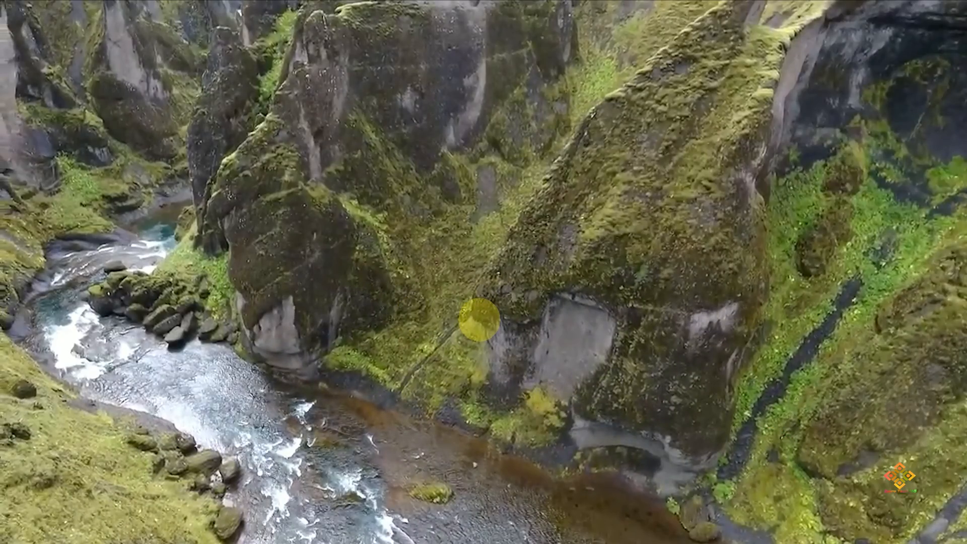
key(Escape)
click(187, 74)
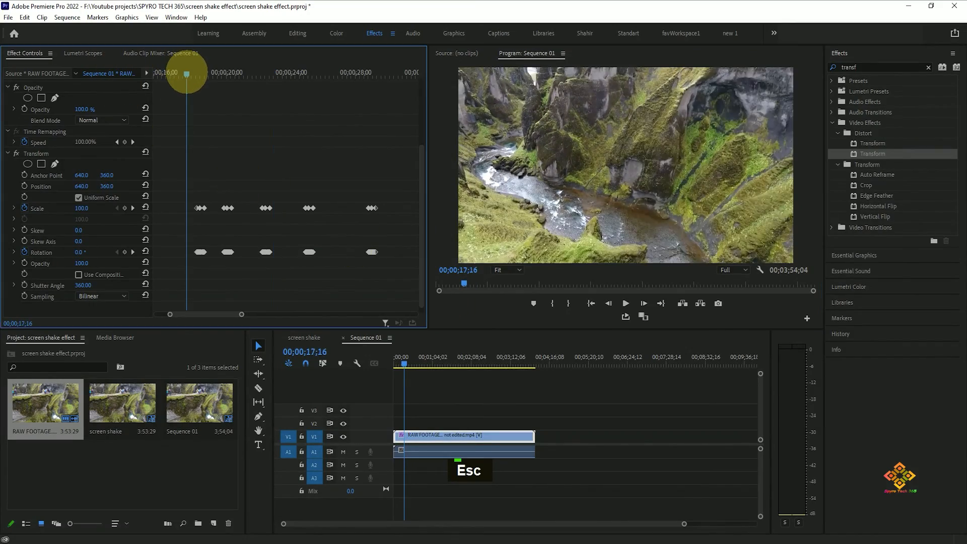
key(ctrl+grave)
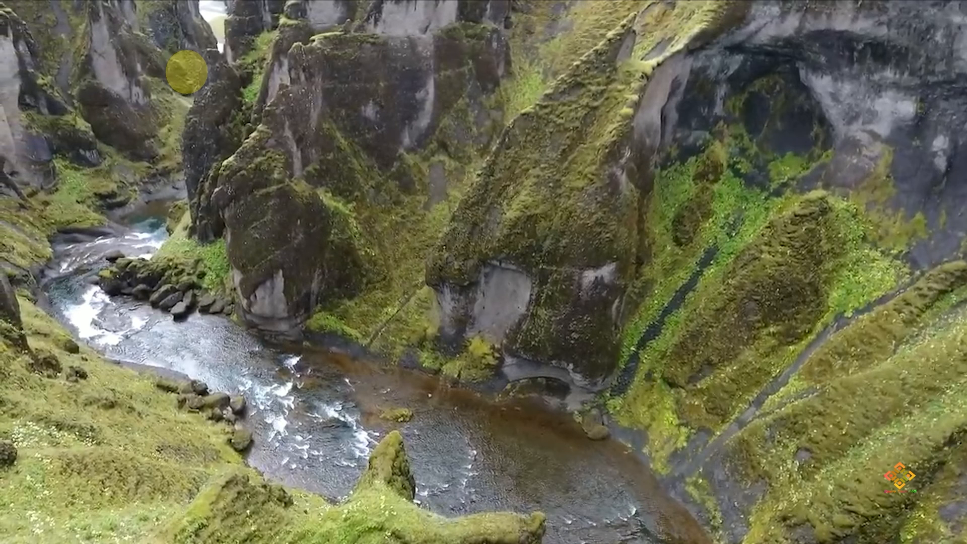
key(Escape)
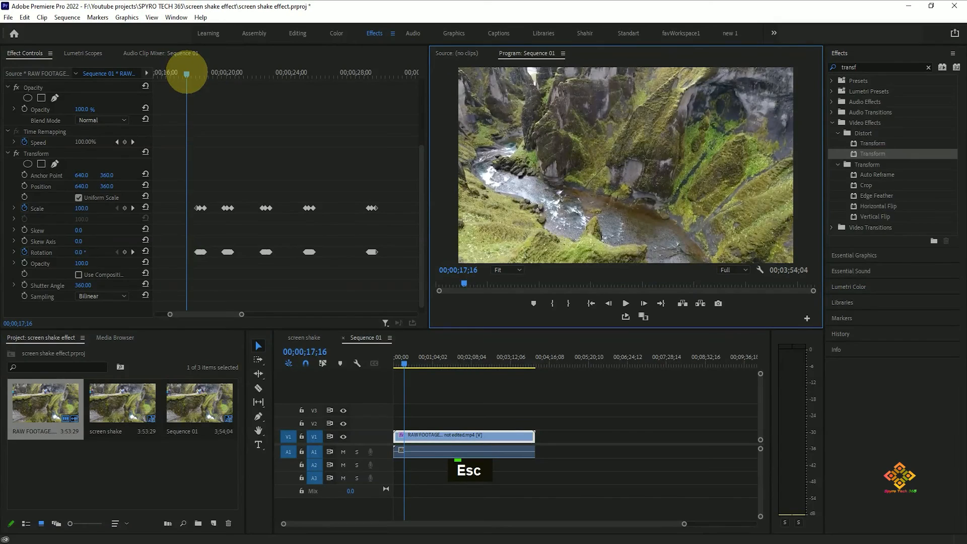
key(ctrl+grave)
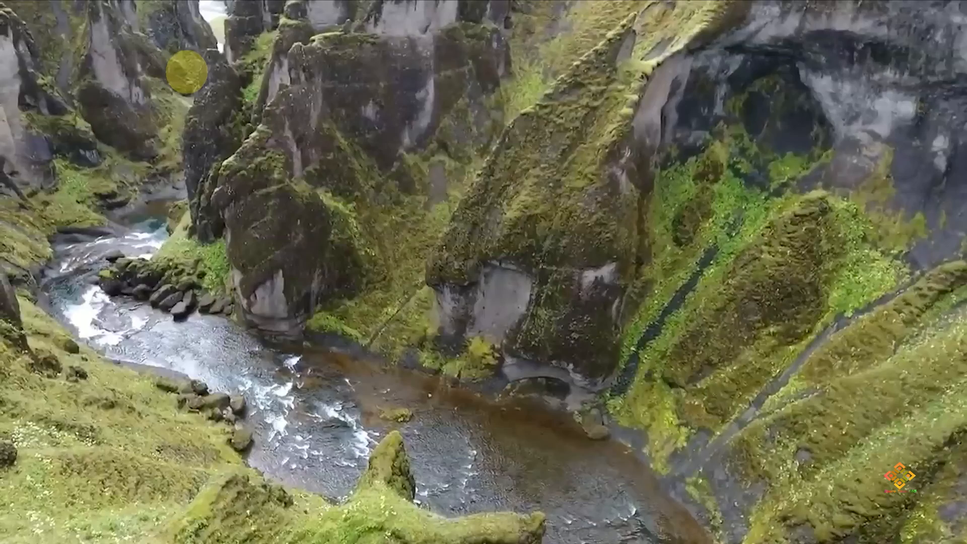
key(space)
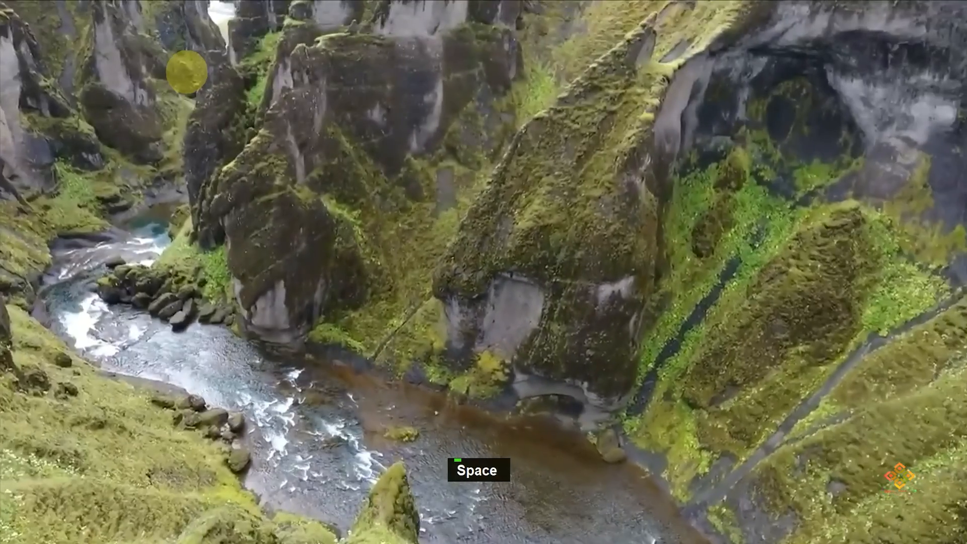